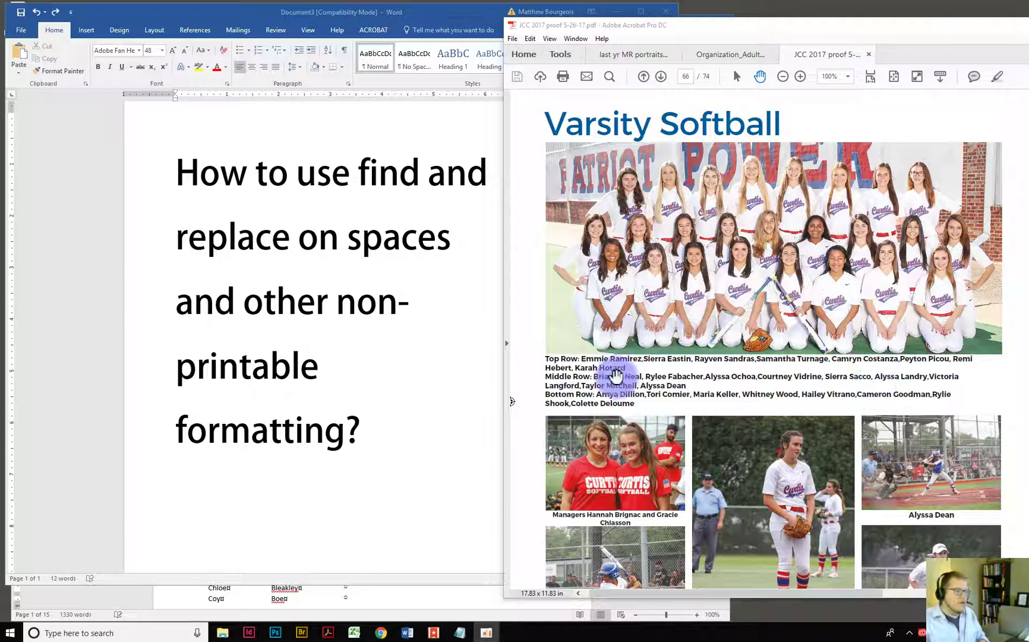
# Copy the First Name and Last Name columns from the Excel name list, then minimize Excel
pyautogui.click(450, 343)
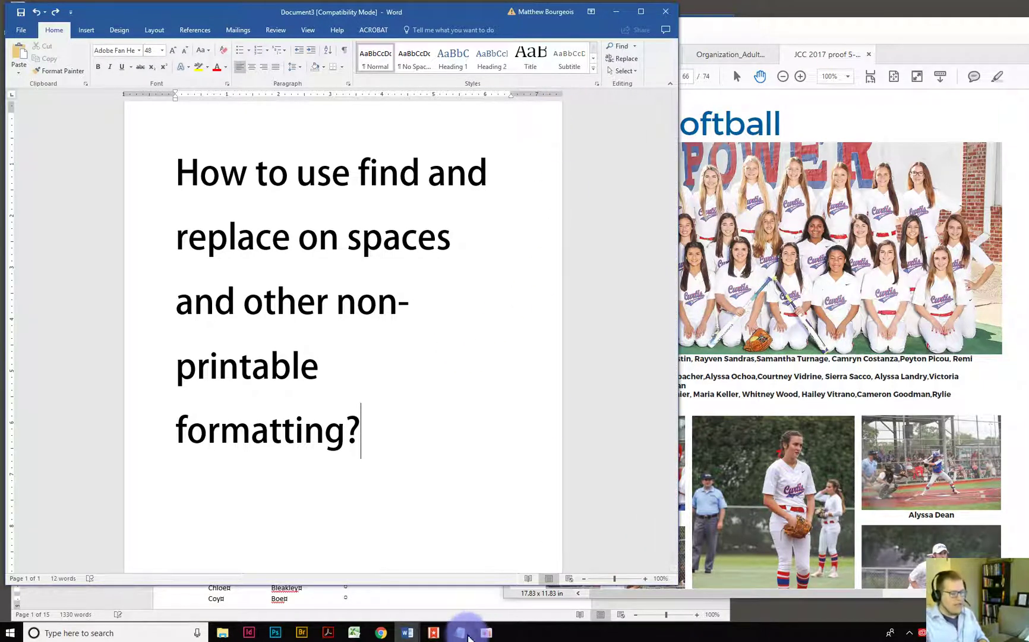
pyautogui.click(354, 632)
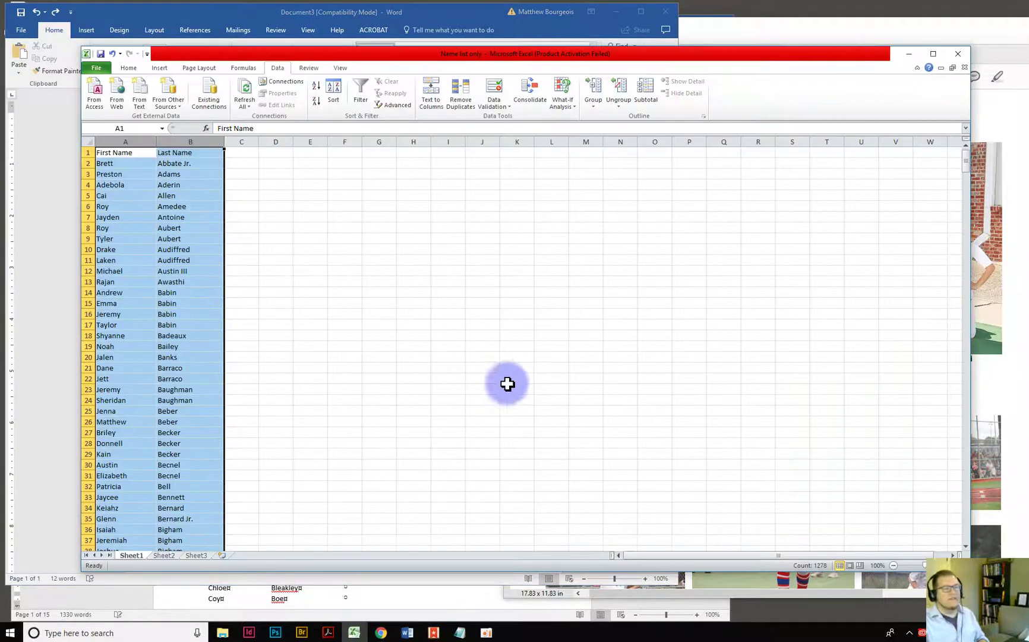
pyautogui.click(208, 141)
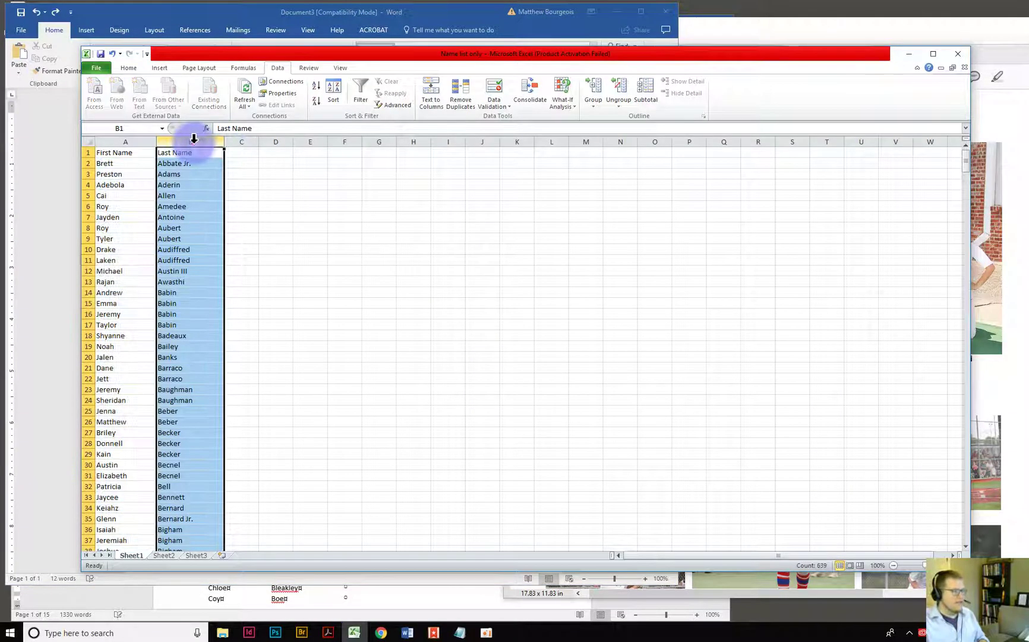
pyautogui.keyDown('shift'); pyautogui.click(124, 138); pyautogui.keyUp('shift')
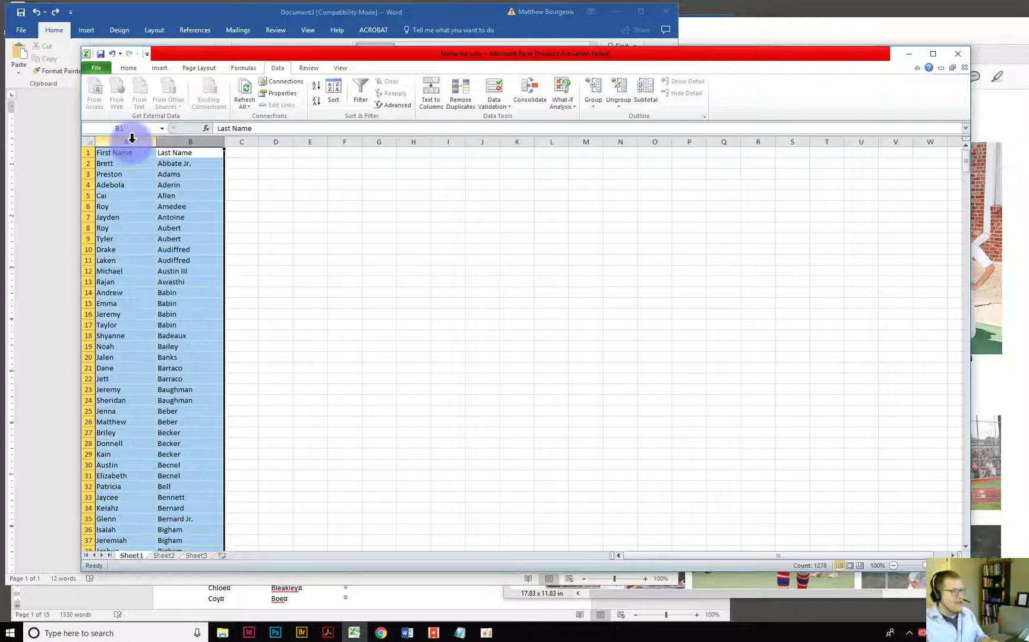
pyautogui.rightClick(132, 142)
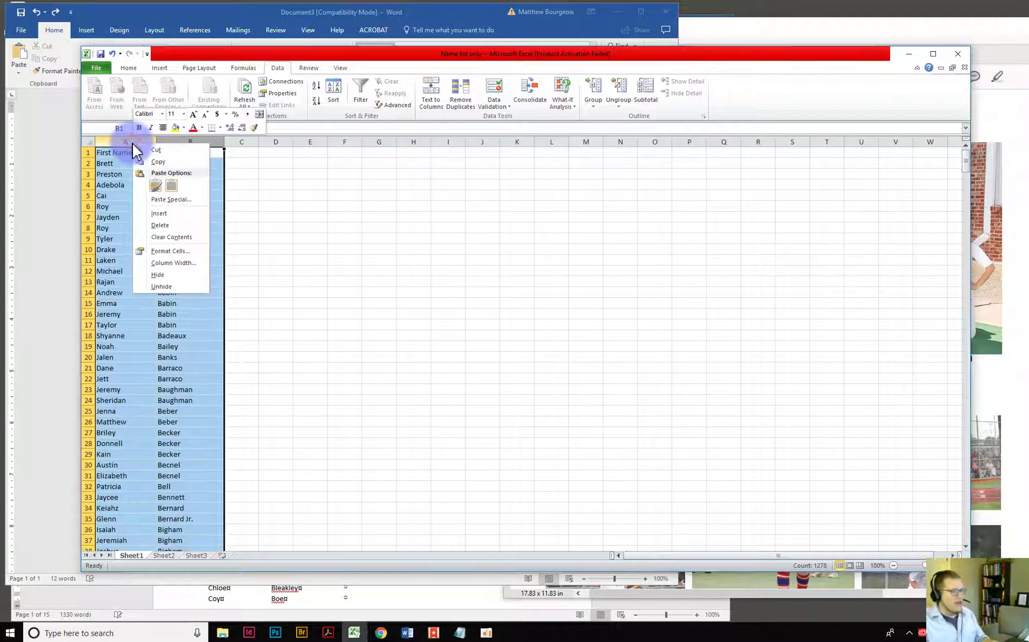
pyautogui.click(161, 161)
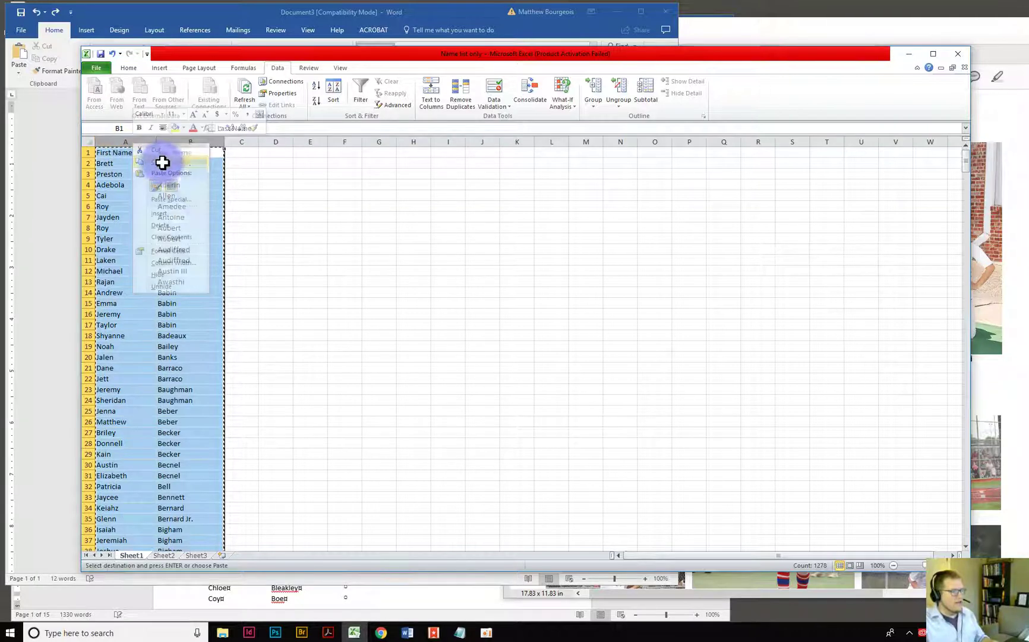
pyautogui.click(909, 54)
# Delete the existing title text and set the font size to 12
pyautogui.click(269, 175)
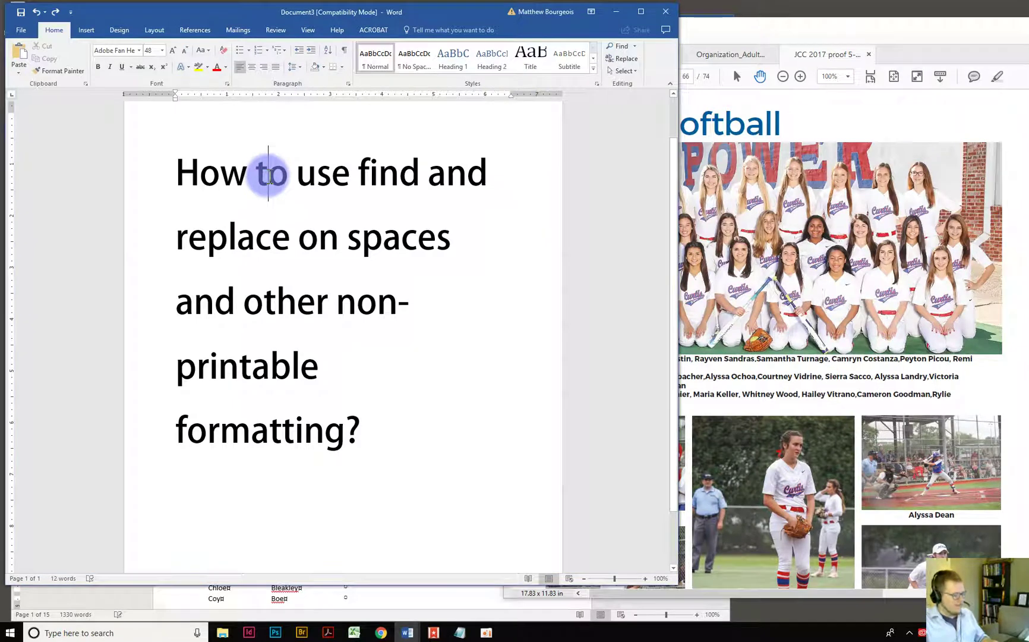
pyautogui.hotkey('ctrl', 'a')
pyautogui.press('Delete')
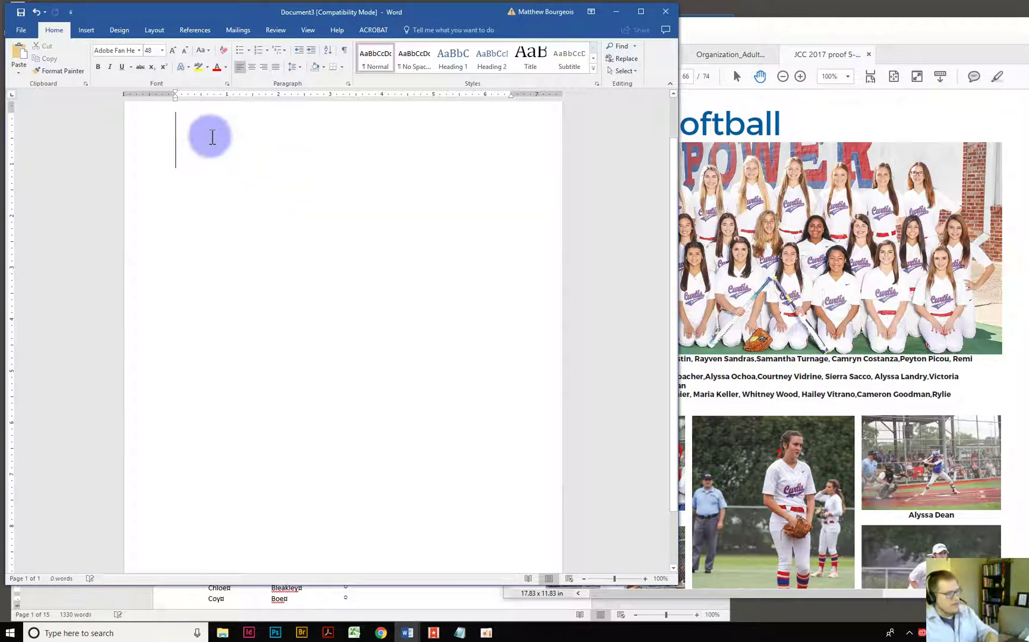
pyautogui.click(162, 51)
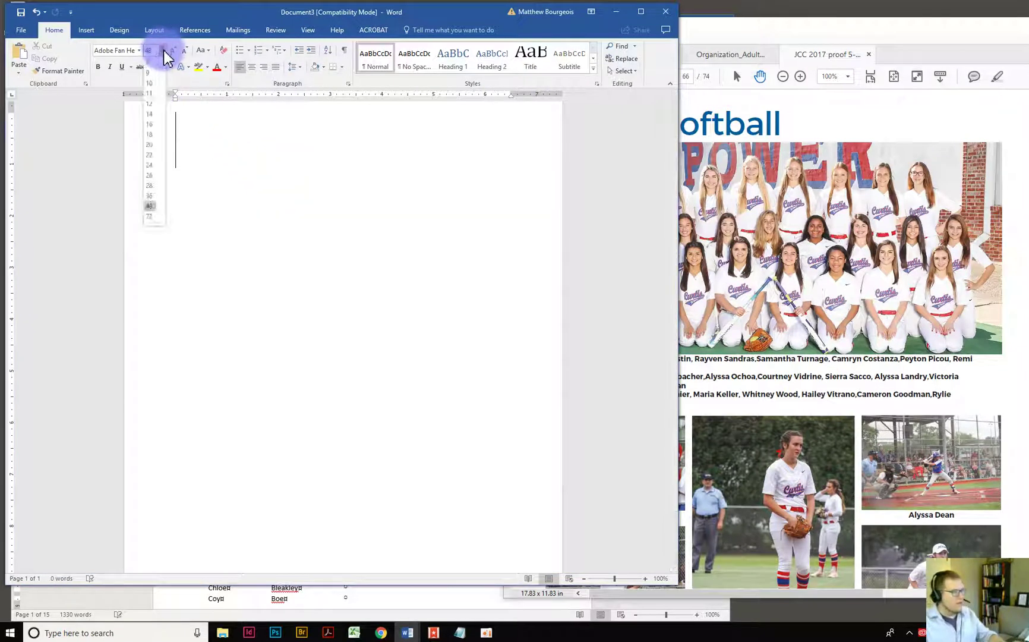
pyautogui.click(158, 104)
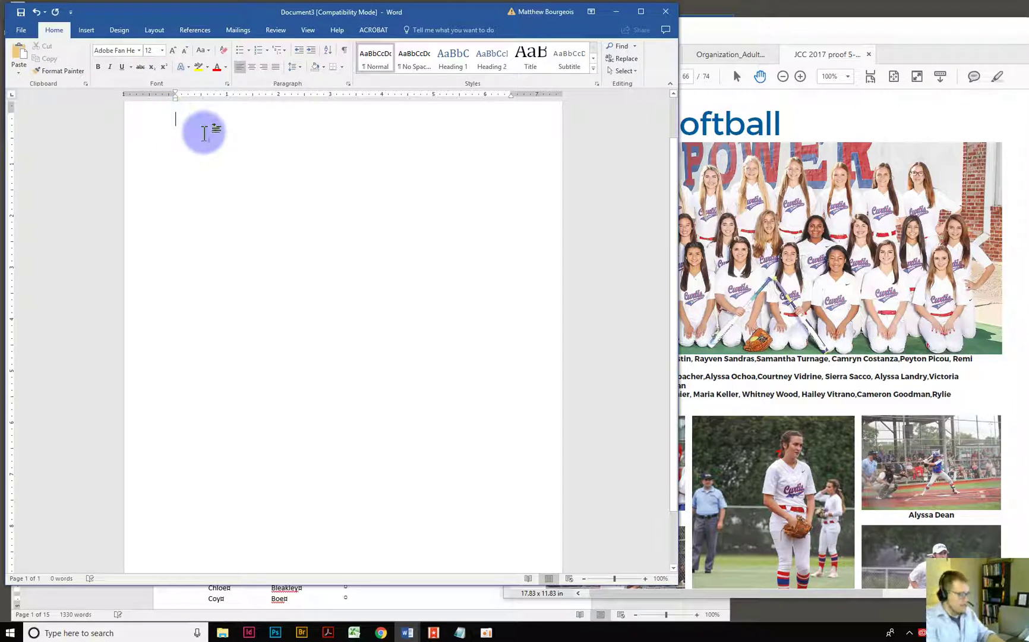
# Paste the copied name list with Keep Source Formatting and scroll back to its top
pyautogui.rightClick(203, 134)
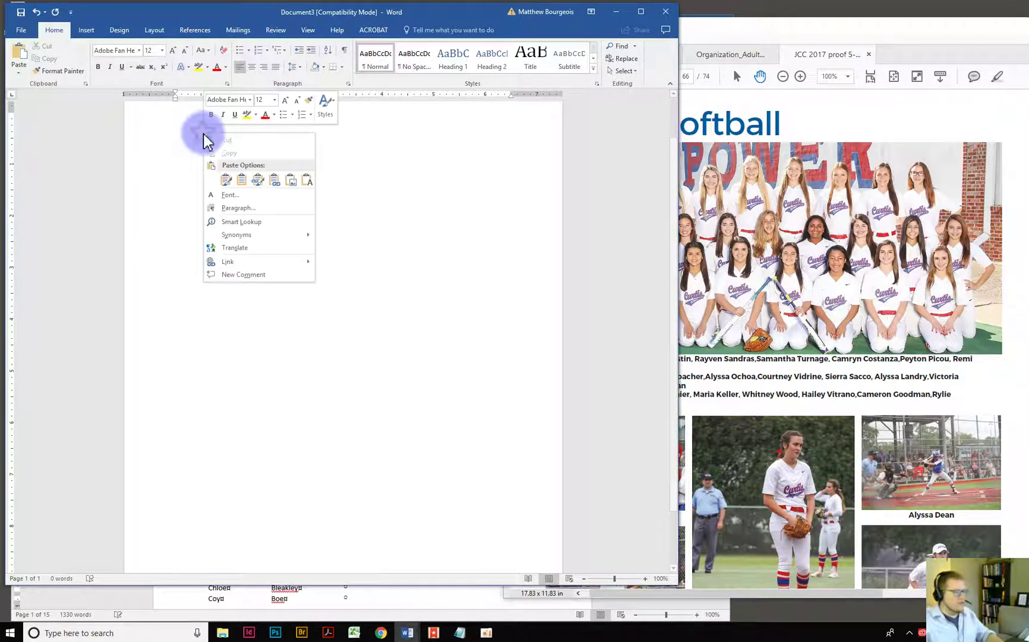
pyautogui.click(225, 178)
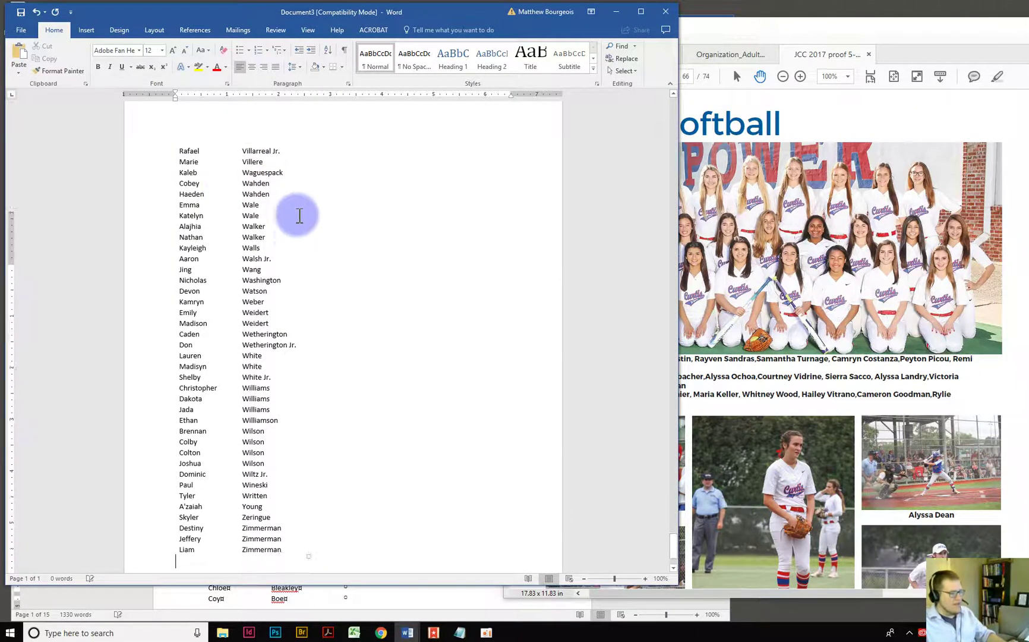
pyautogui.scroll(20, 300, 215)
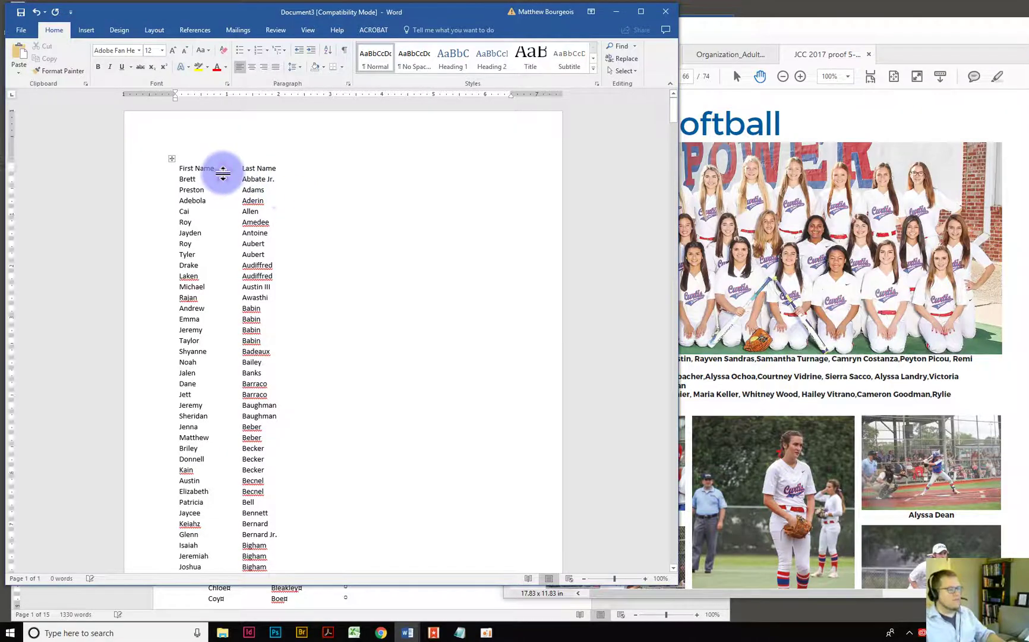
pyautogui.scroll(20, 226, 172)
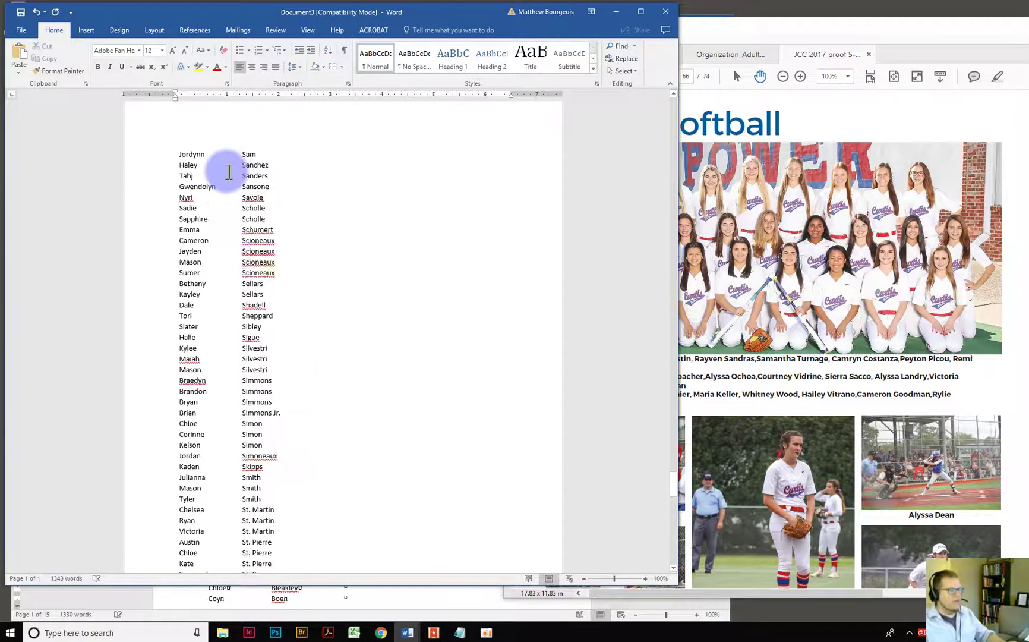
pyautogui.scroll(20, 228, 172)
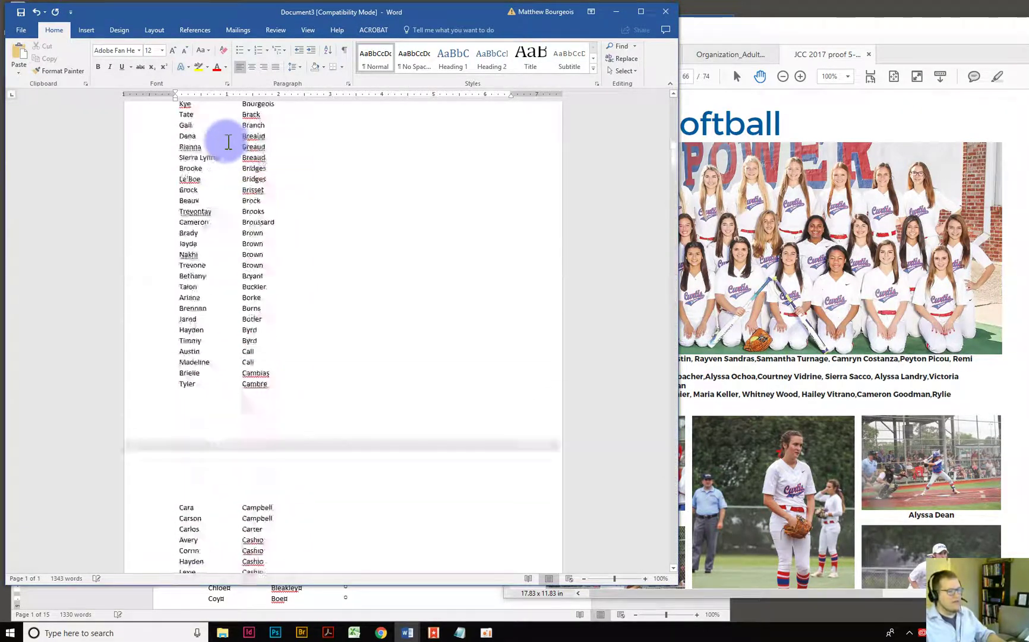
pyautogui.scroll(10, 228, 142)
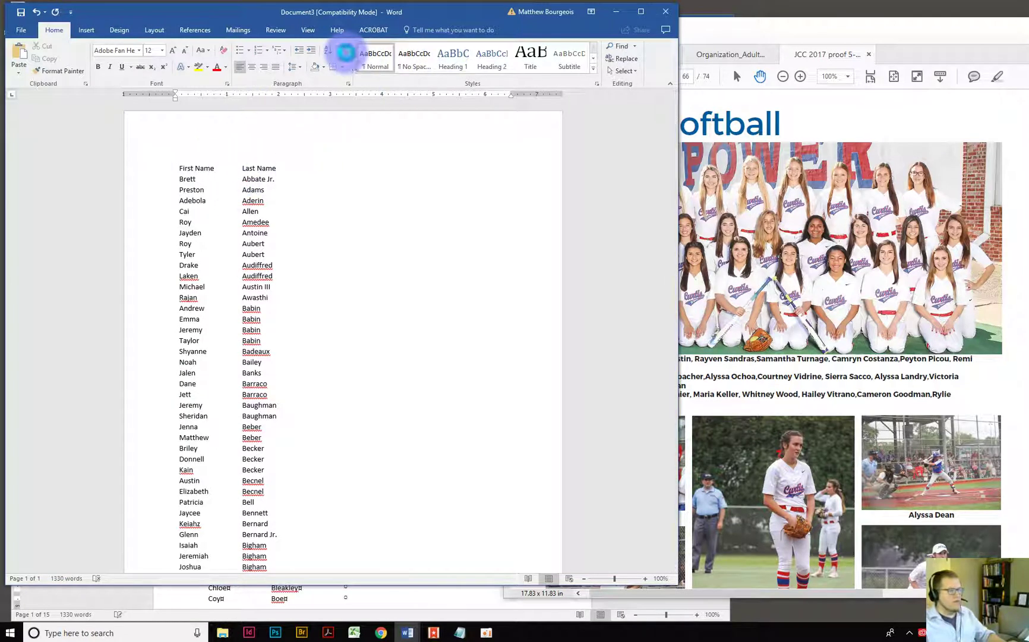
# Turn on Show/Hide ¶ marks, then switch to Document1, which holds the same name table
pyautogui.click(346, 52)
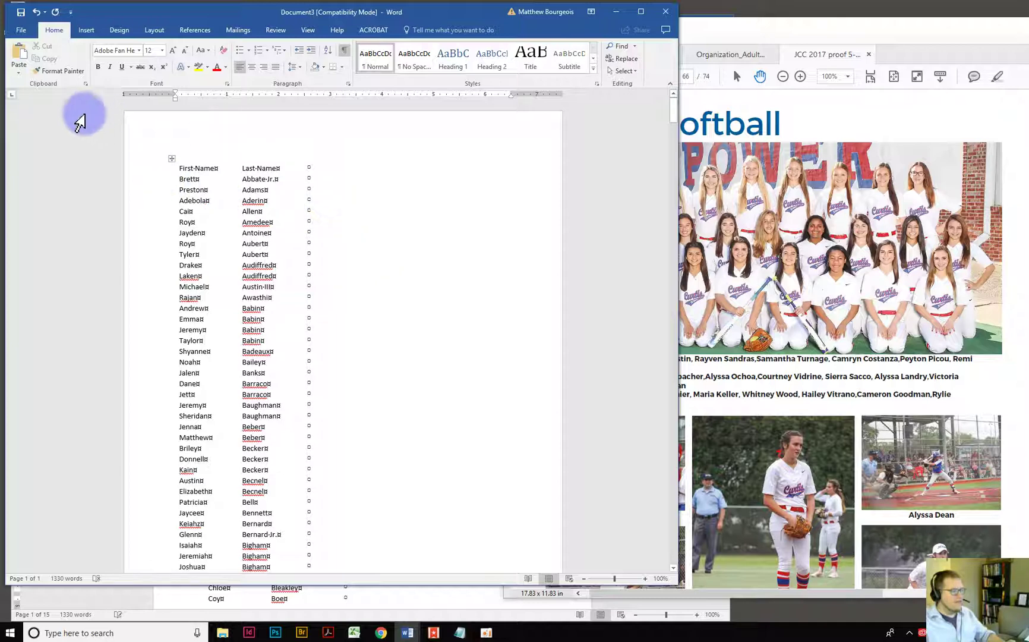
pyautogui.moveTo(11, 93)
pyautogui.mouseDown()
pyautogui.moveTo(246, 115)
pyautogui.moveTo(299, 190)
pyautogui.moveTo(294, 169)
pyautogui.moveTo(212, 159)
pyautogui.moveTo(220, 104)
pyautogui.moveTo(388, 24)
pyautogui.moveTo(390, 54)
pyautogui.mouseUp()
pyautogui.click(377, 24)
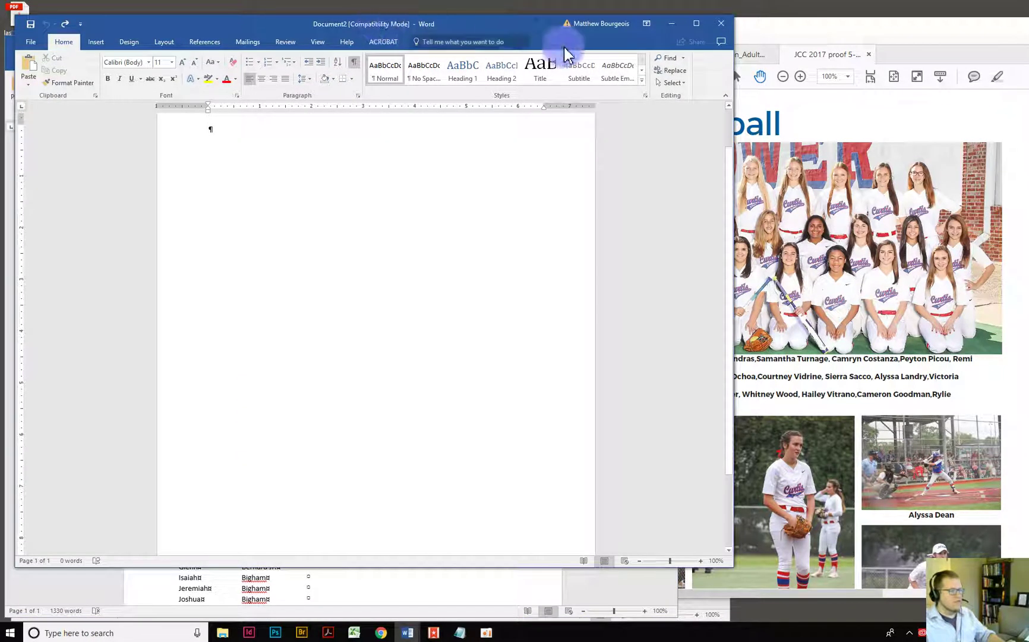
pyautogui.moveTo(406, 628)
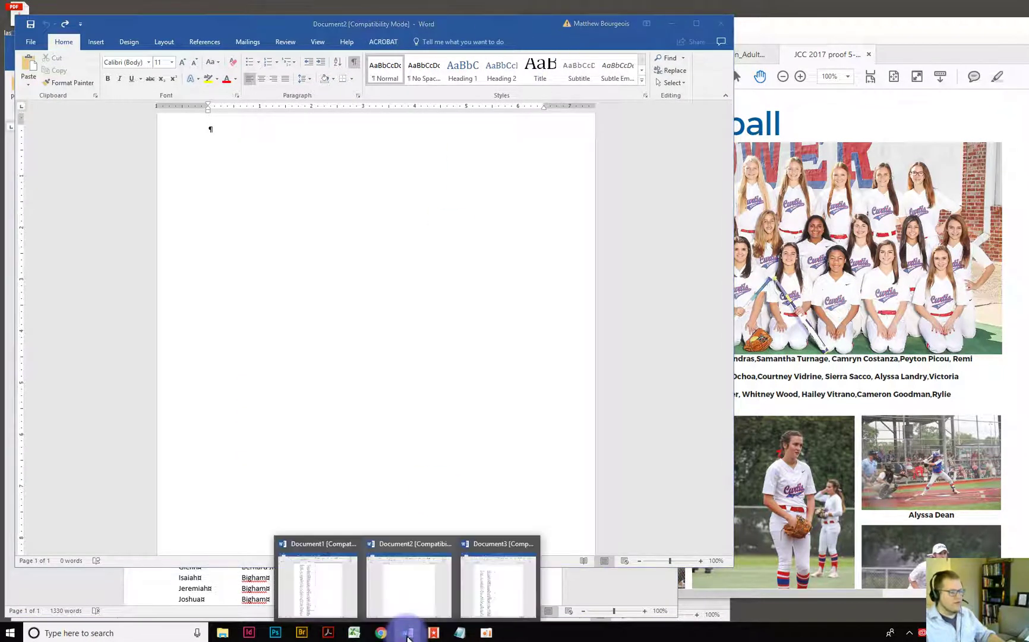
pyautogui.click(310, 587)
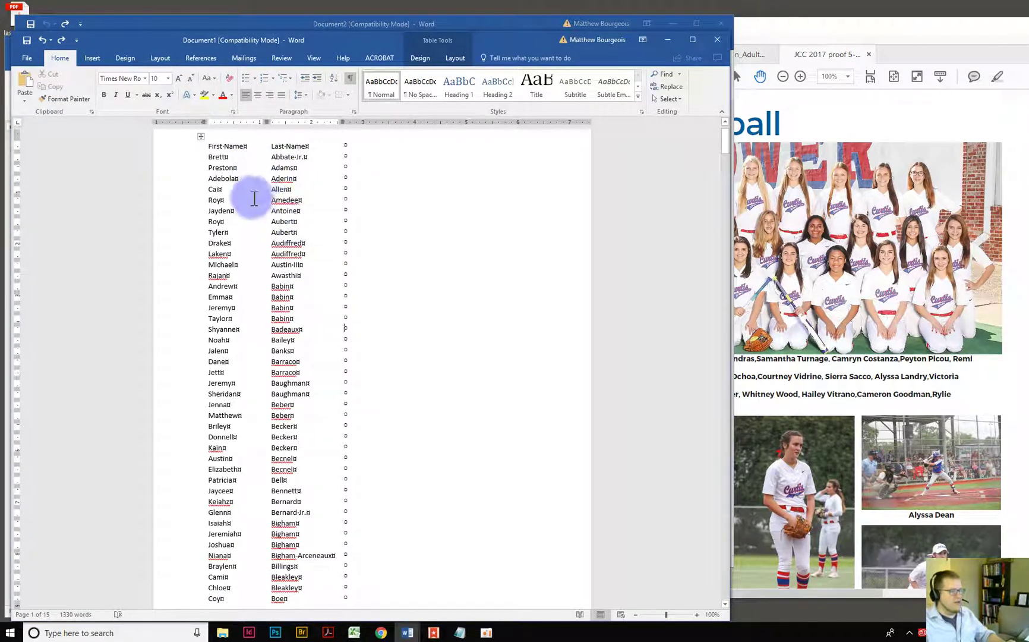
pyautogui.scroll(2, 260, 254)
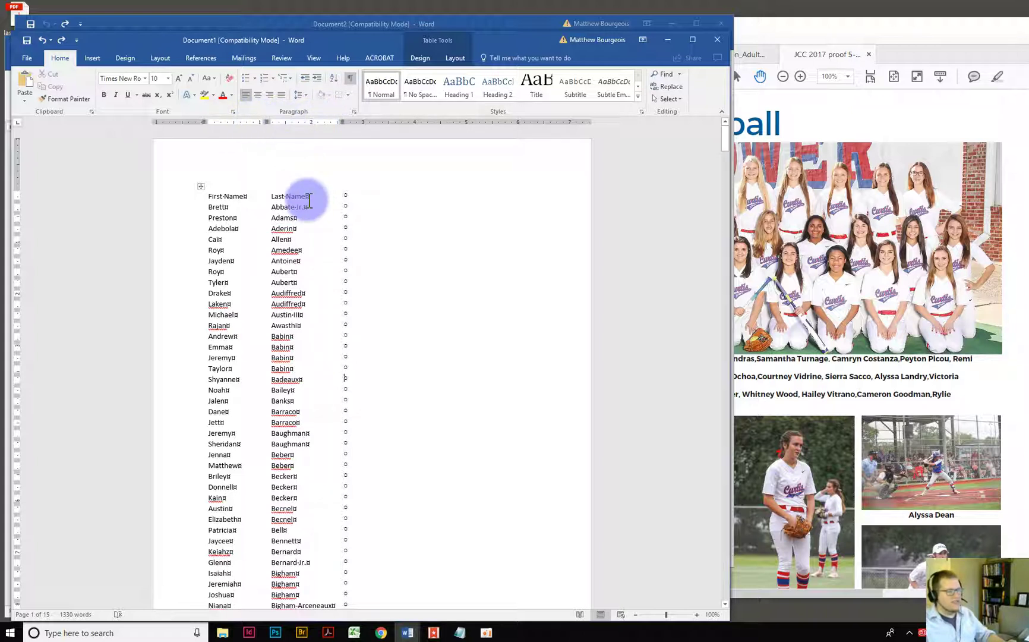
# Select the whole name table and re-paste it with Keep Text Only, giving tab-separated name lines
pyautogui.click(205, 200)
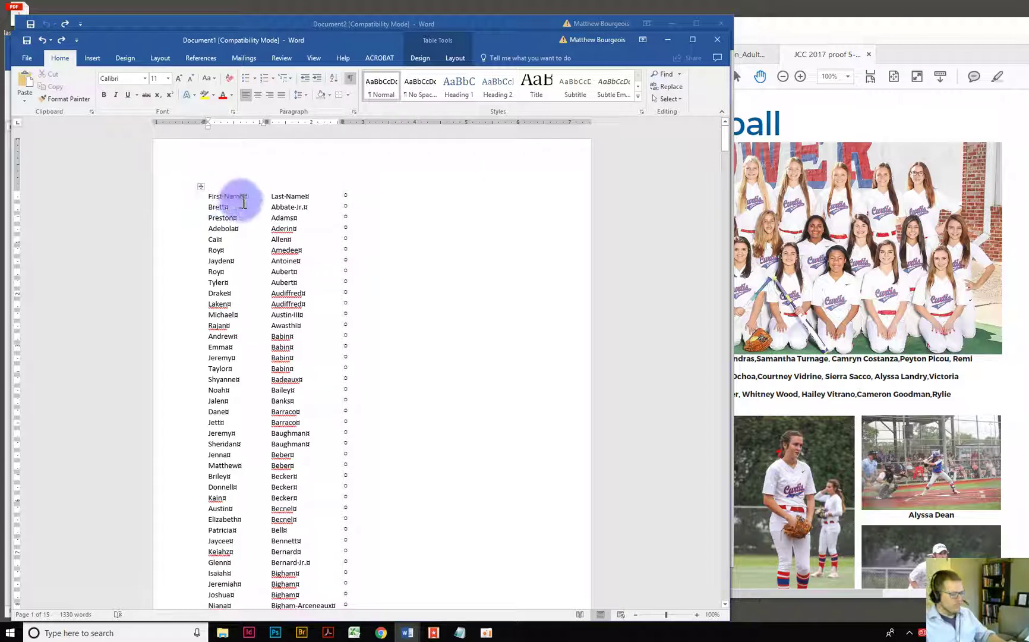
pyautogui.hotkey('ctrl', 'a')
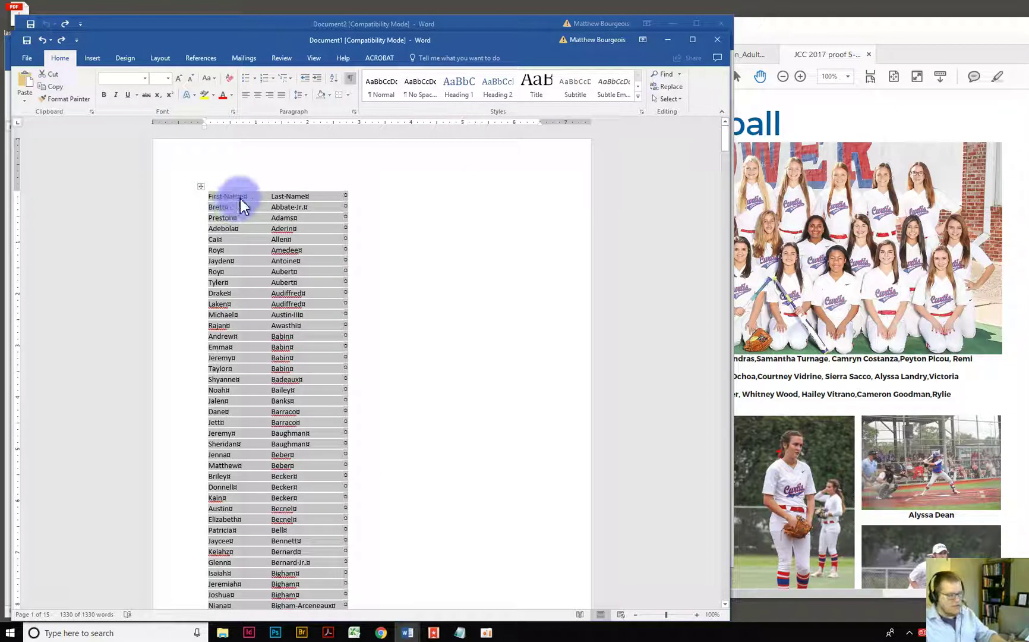
pyautogui.rightClick(241, 198)
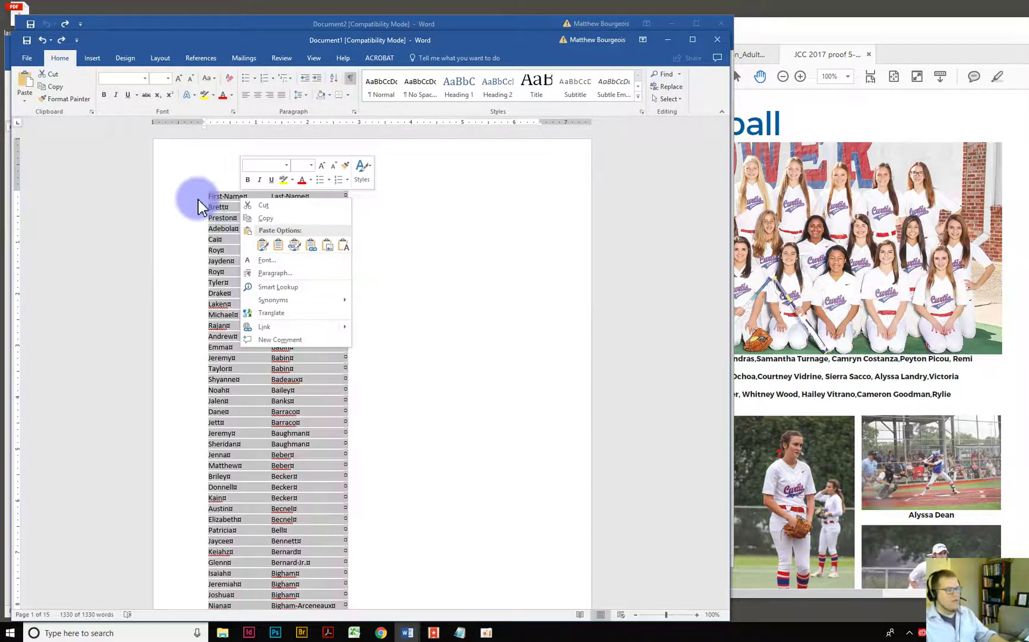
pyautogui.rightClick(199, 200)
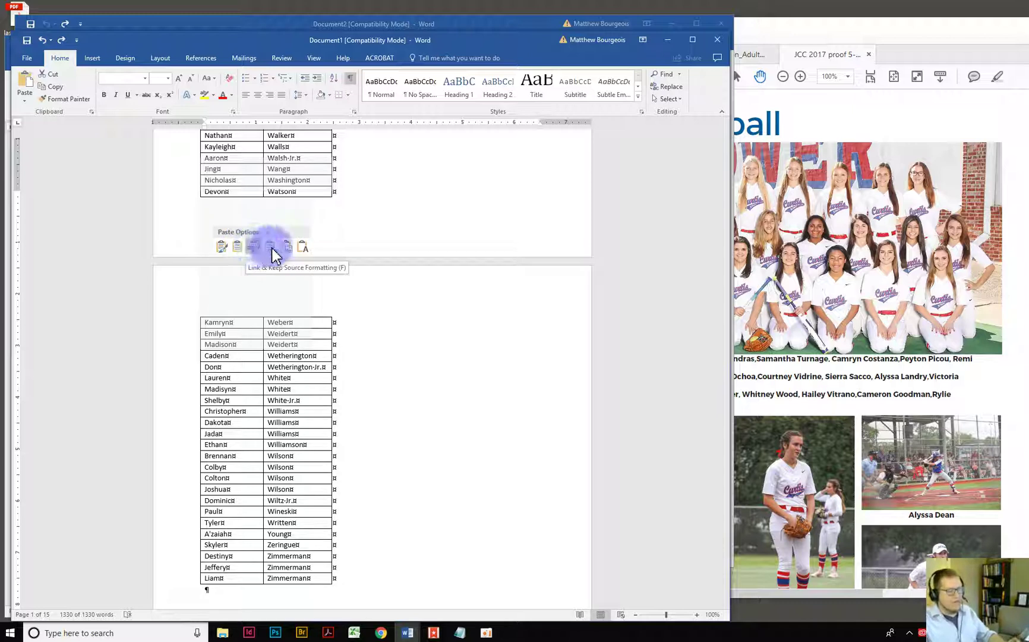
pyautogui.click(303, 248)
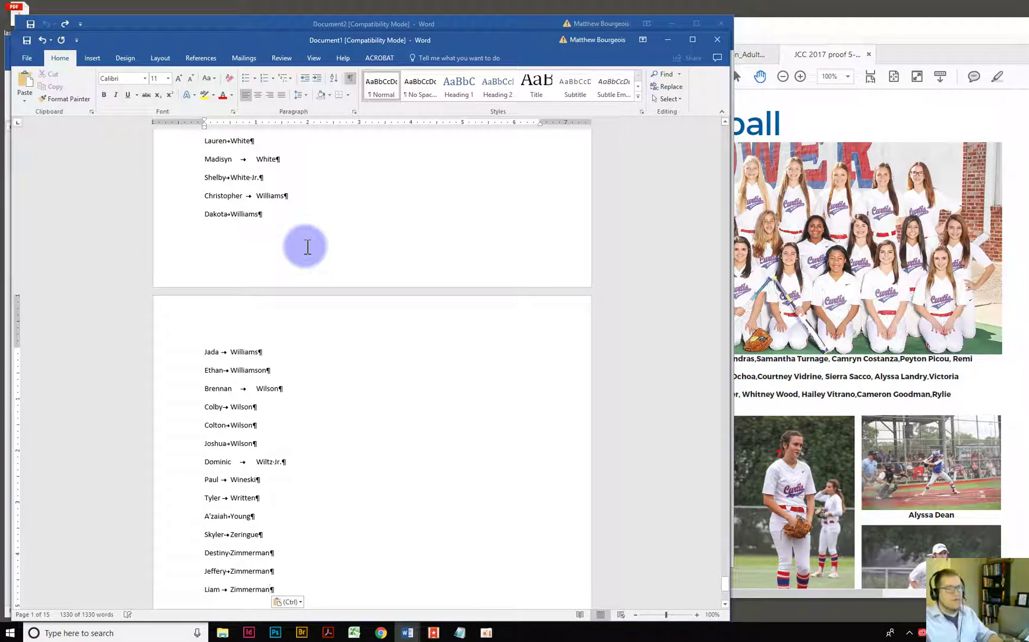
pyautogui.scroll(20, 295, 242)
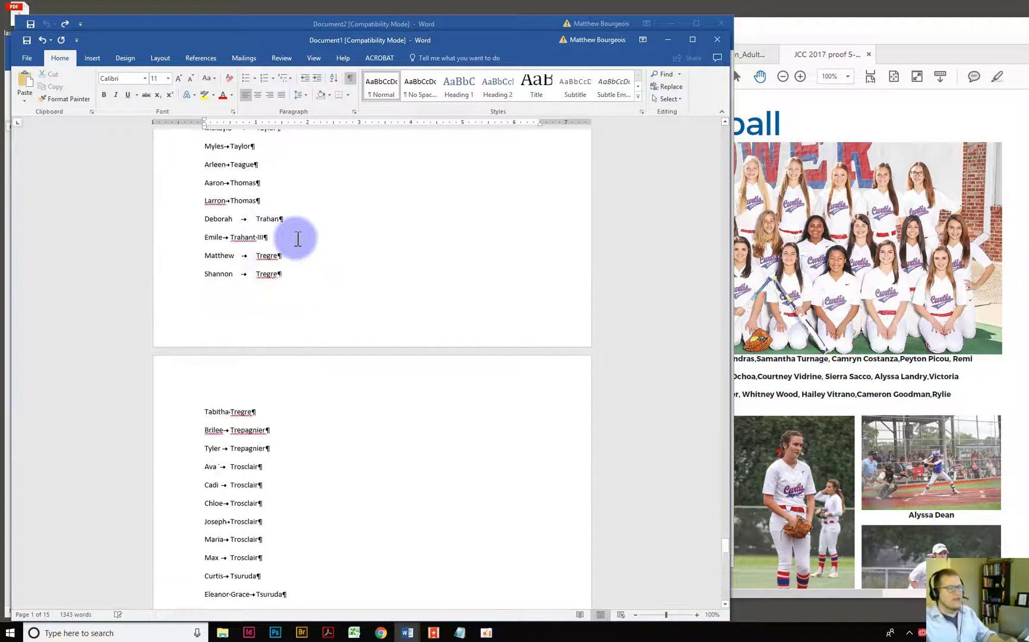
pyautogui.scroll(20, 307, 210)
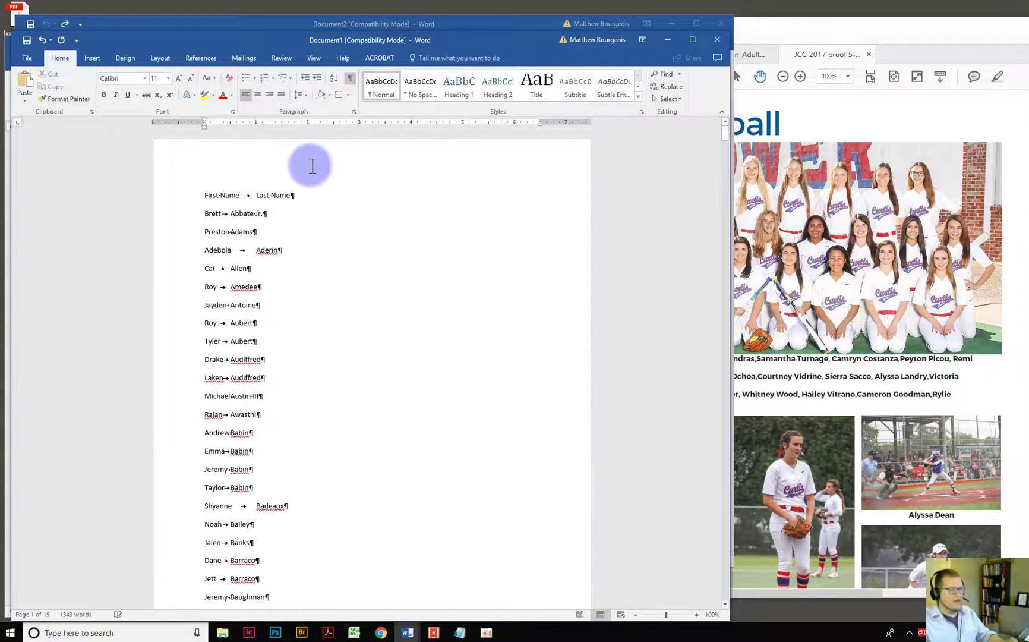
# Open Find and Replace with the More options expanded and focus the Find what box
pyautogui.click(663, 86)
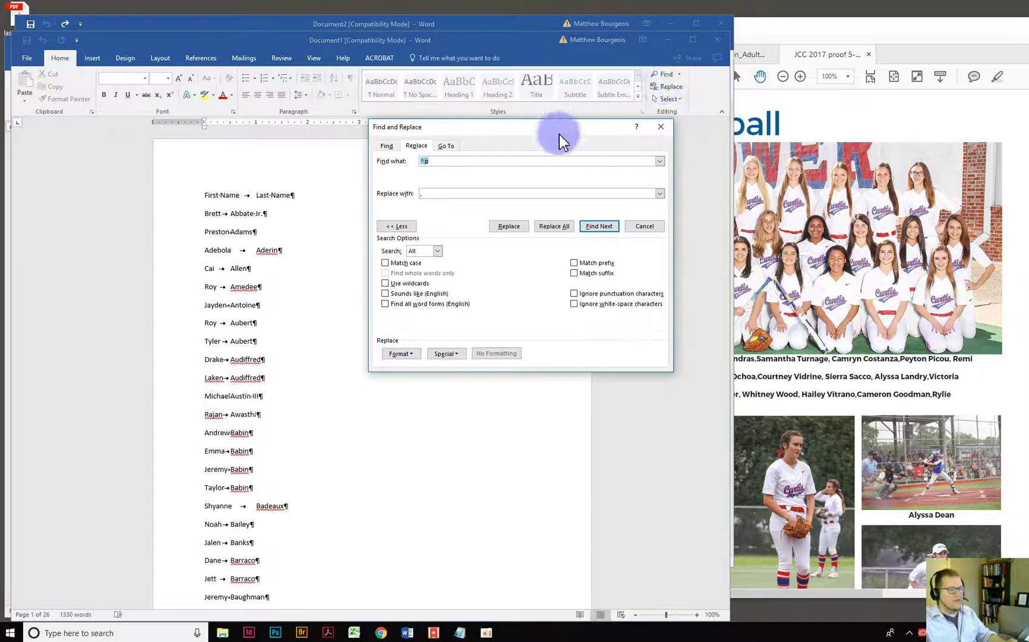
pyautogui.moveTo(559, 134); pyautogui.dragTo(539, 224)
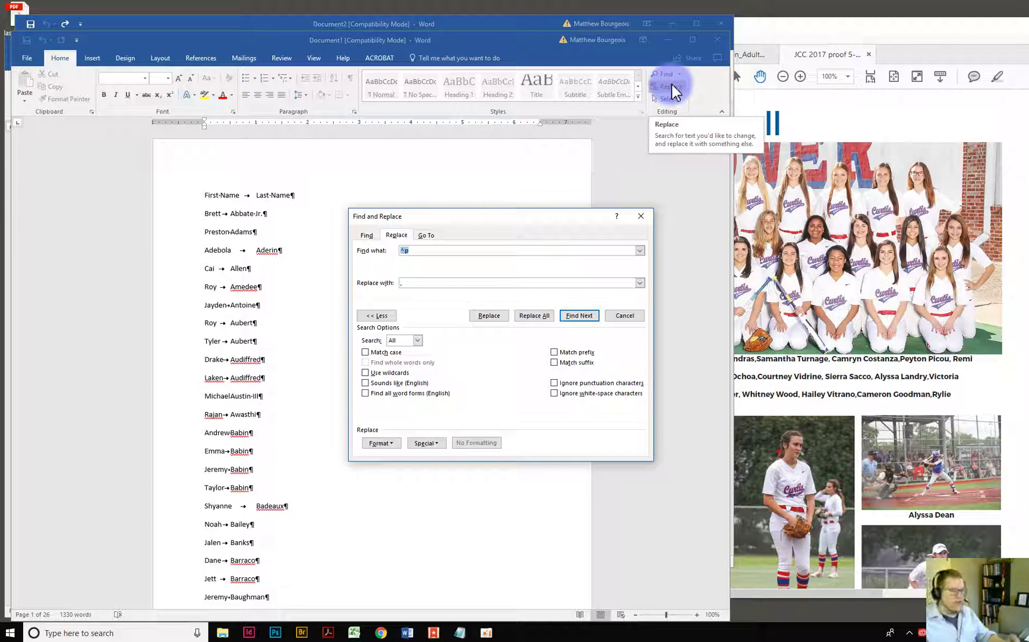
pyautogui.moveTo(538, 220); pyautogui.dragTo(550, 163)
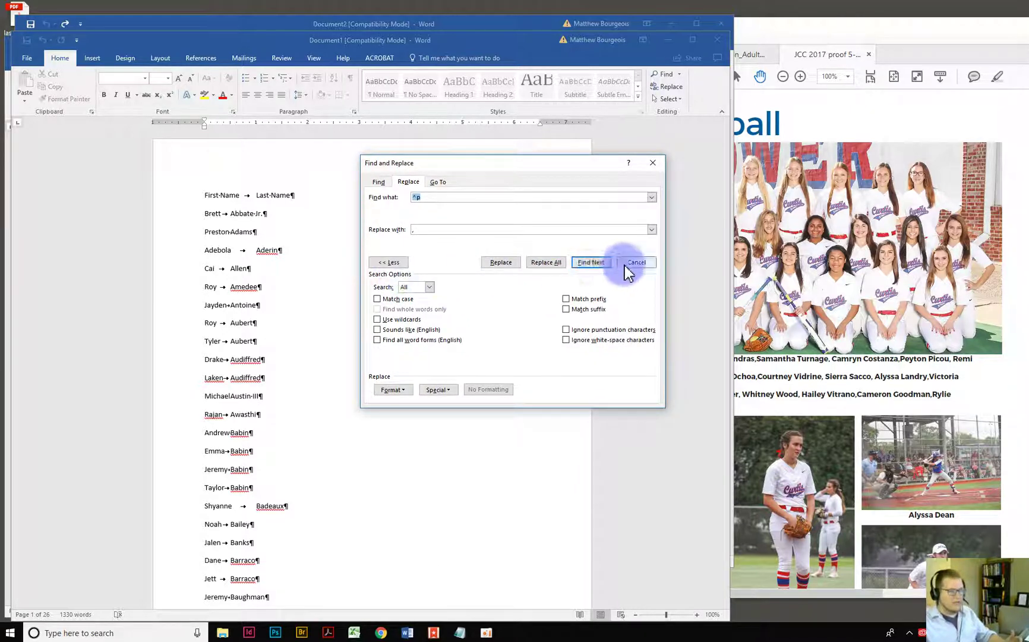
pyautogui.click(387, 262)
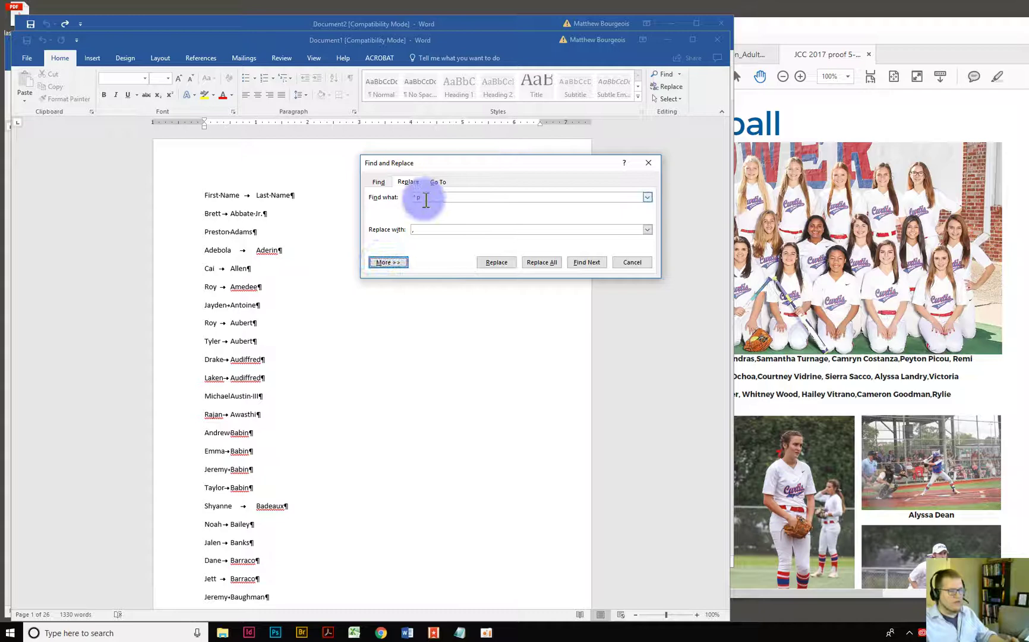
pyautogui.click(377, 265)
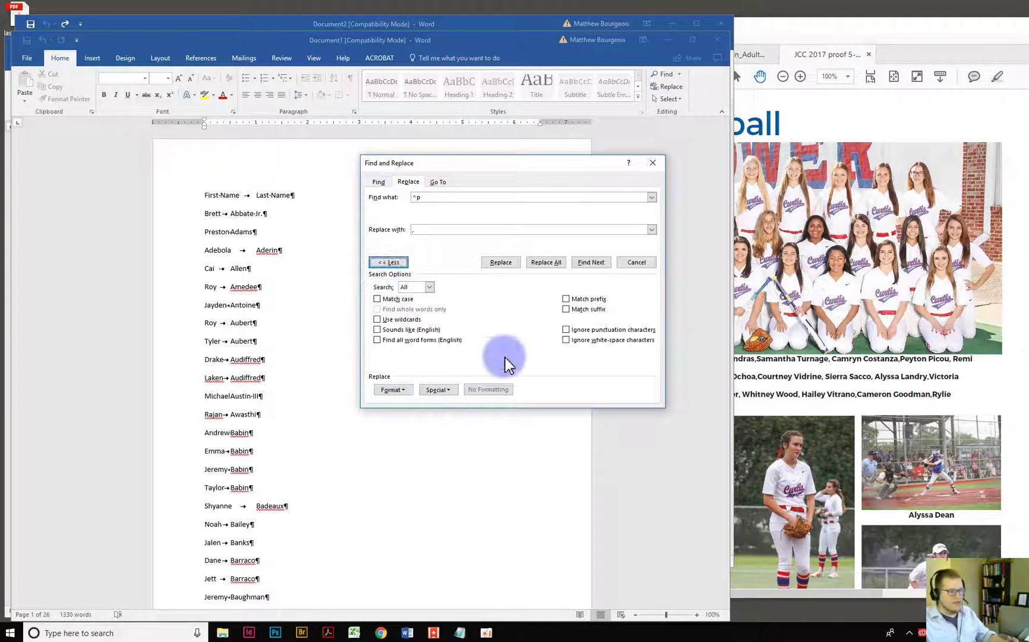
pyautogui.click(442, 389)
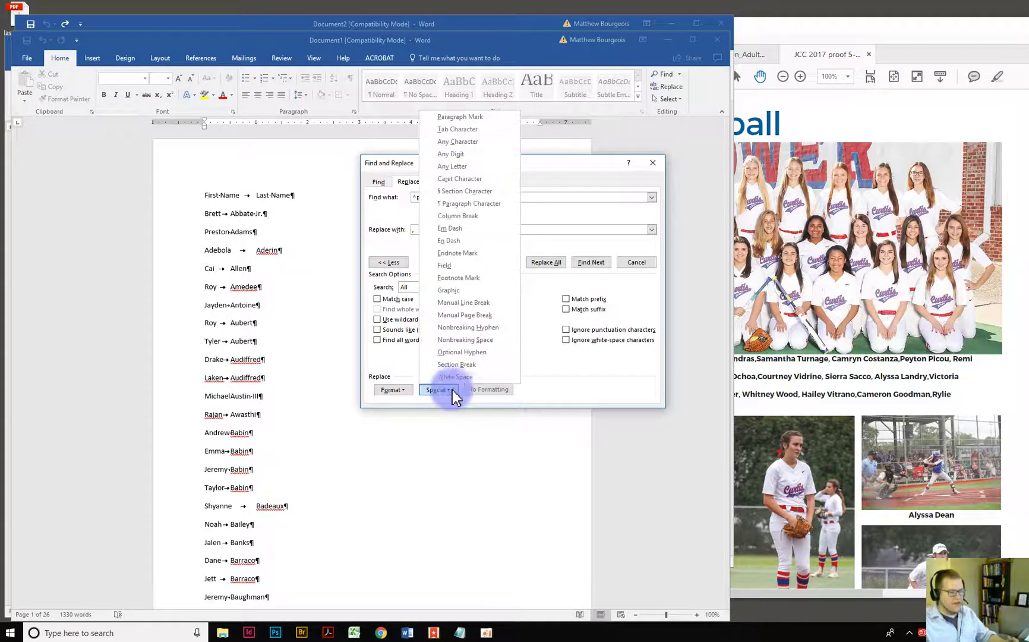
pyautogui.click(452, 393)
pyautogui.click(406, 391)
pyautogui.click(424, 372)
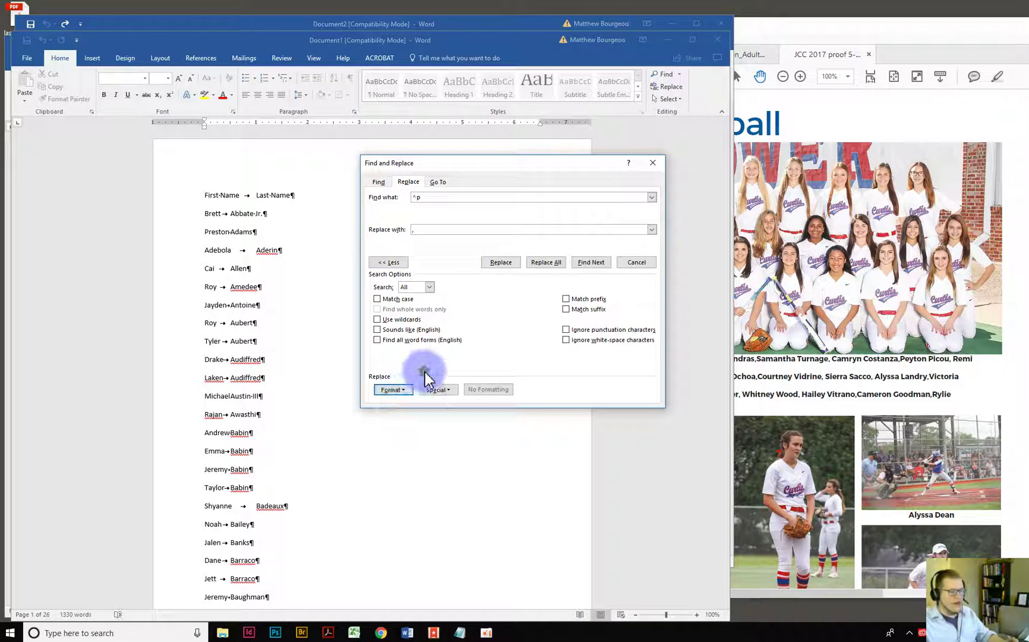
pyautogui.click(451, 197)
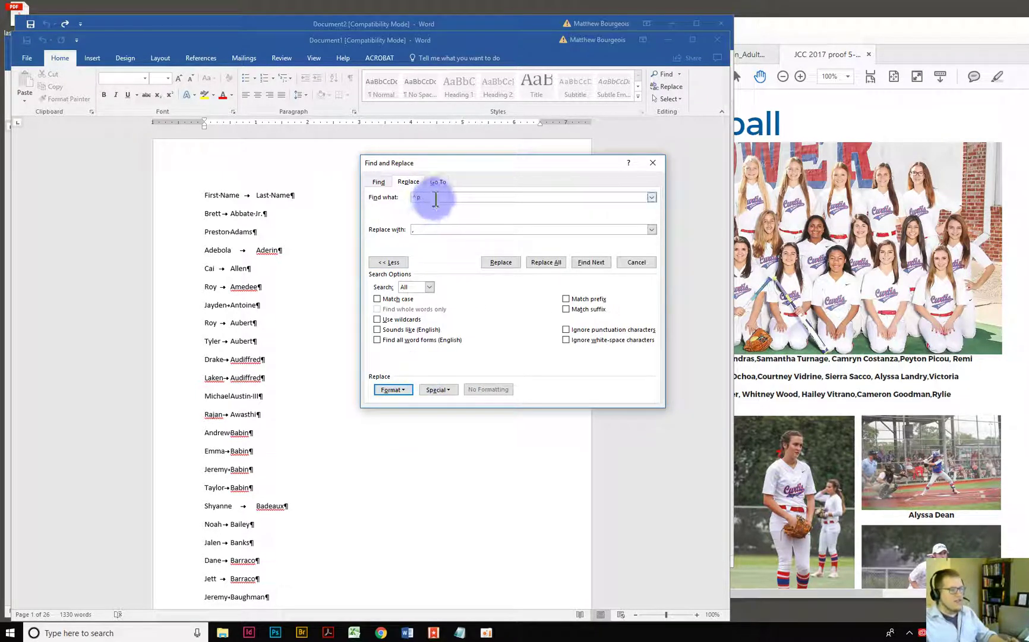
pyautogui.click(433, 199)
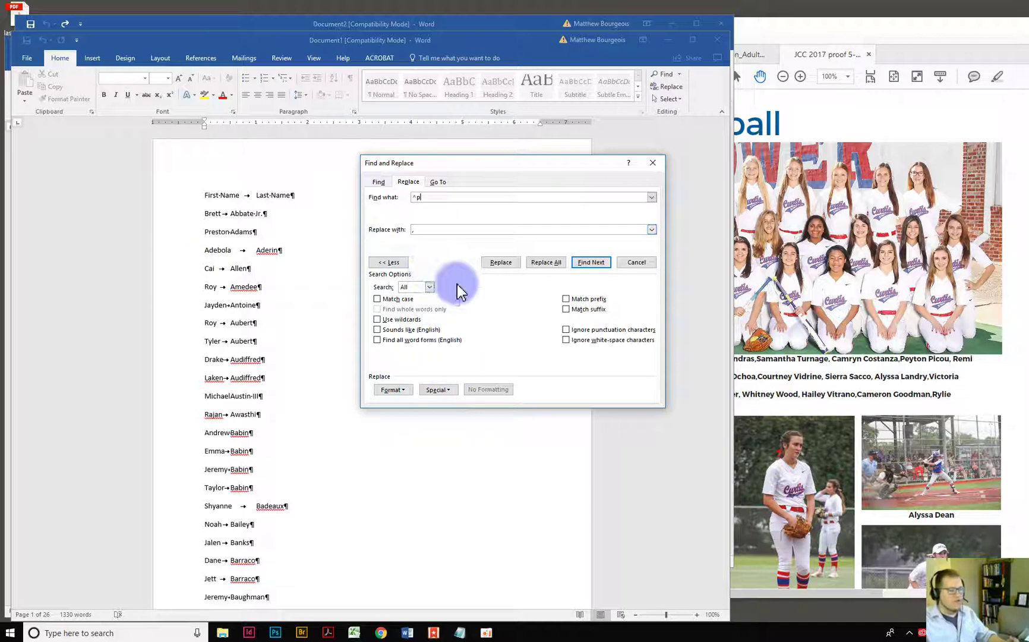
# Replace all tab characters (^t) with a space, confirming the 639 replacements
pyautogui.click(437, 390)
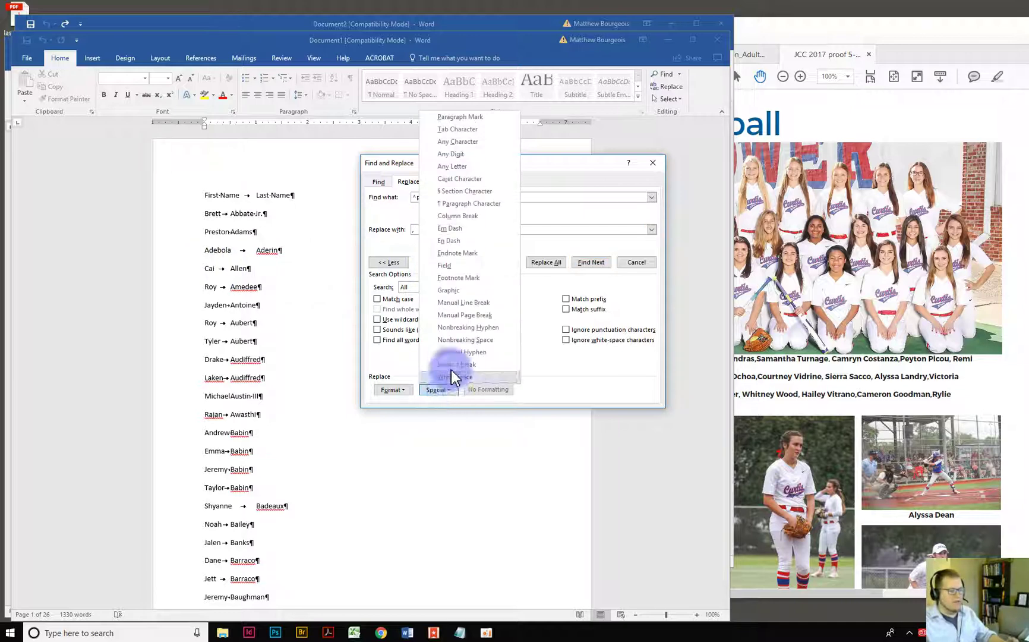
pyautogui.click(465, 129)
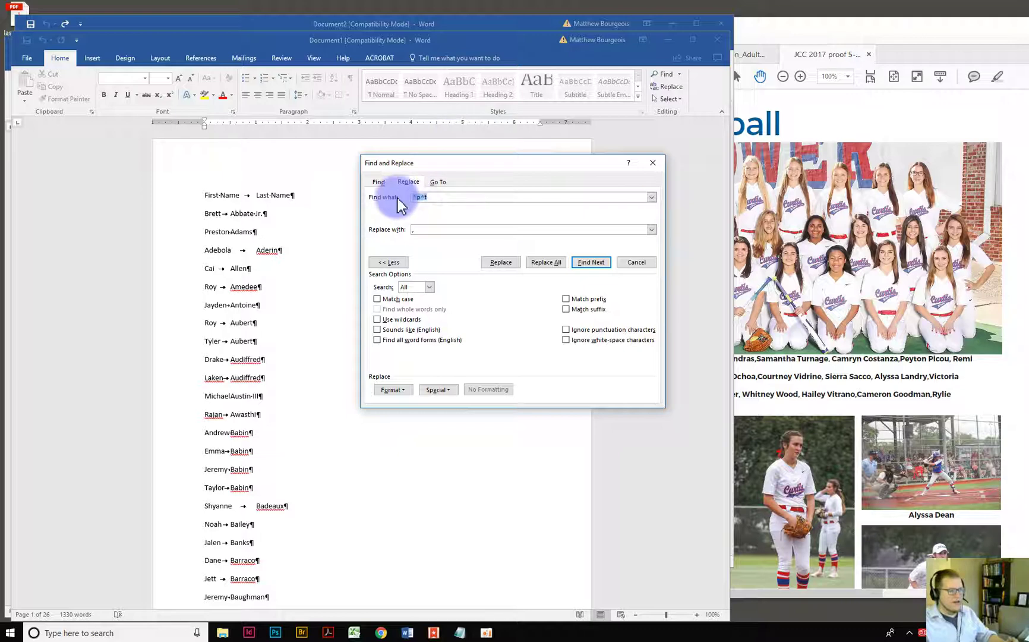
pyautogui.click(440, 389)
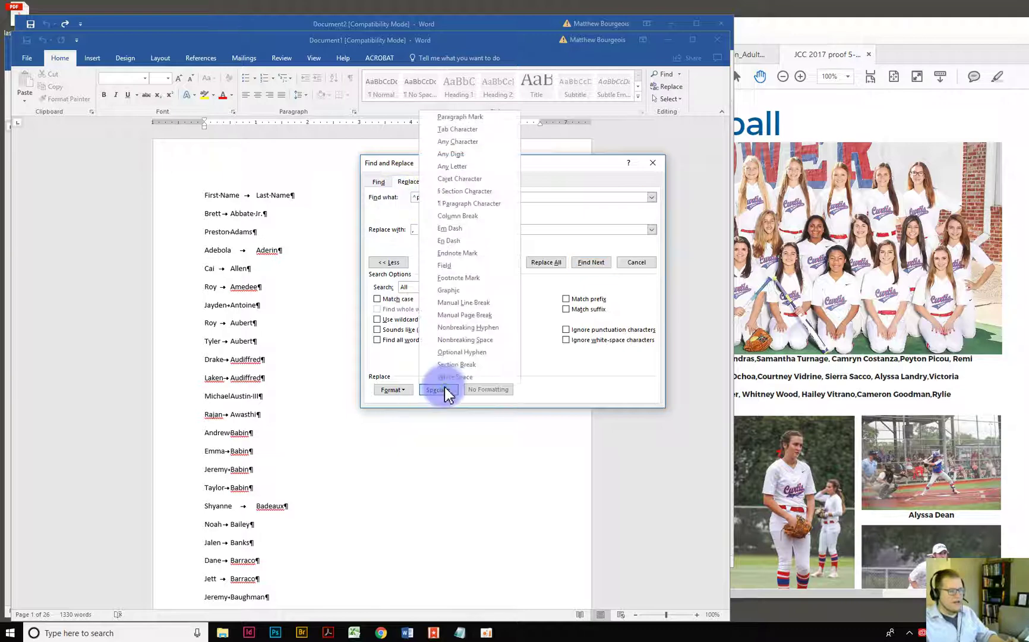
pyautogui.click(464, 129)
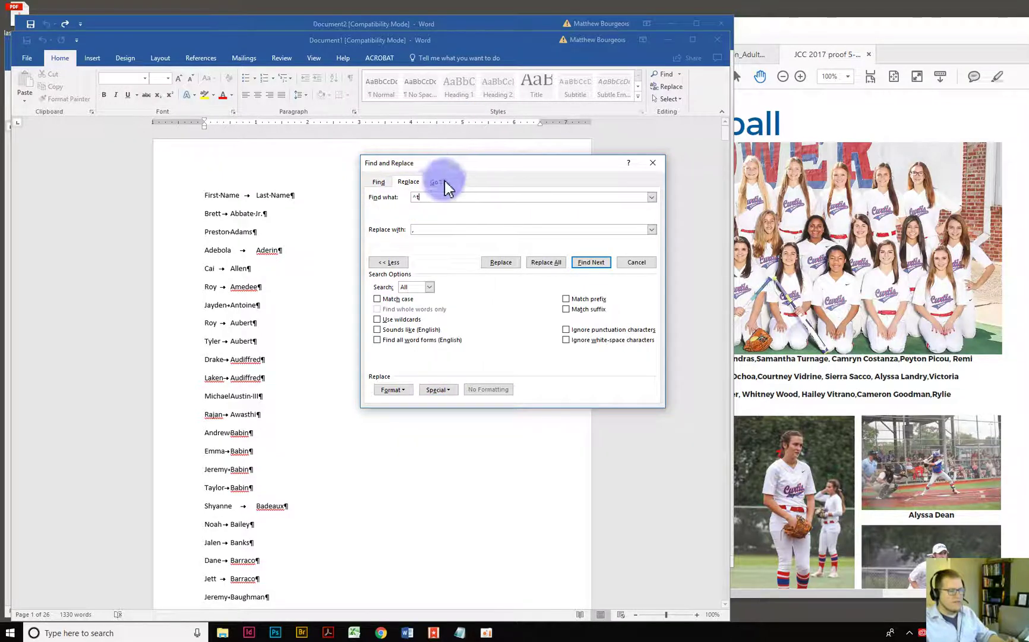
pyautogui.click(426, 227)
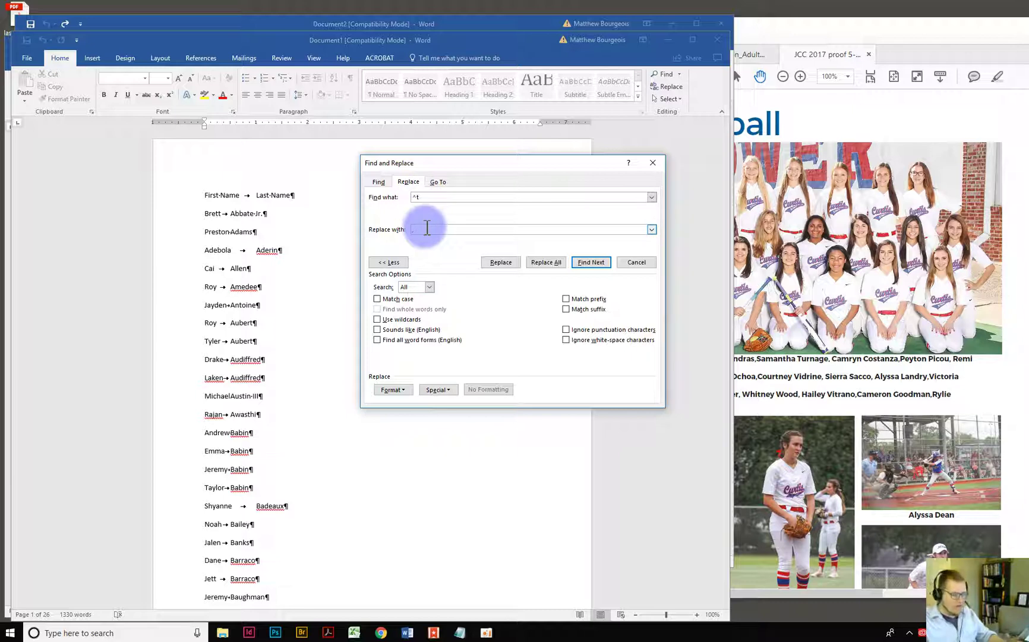
pyautogui.write(',')
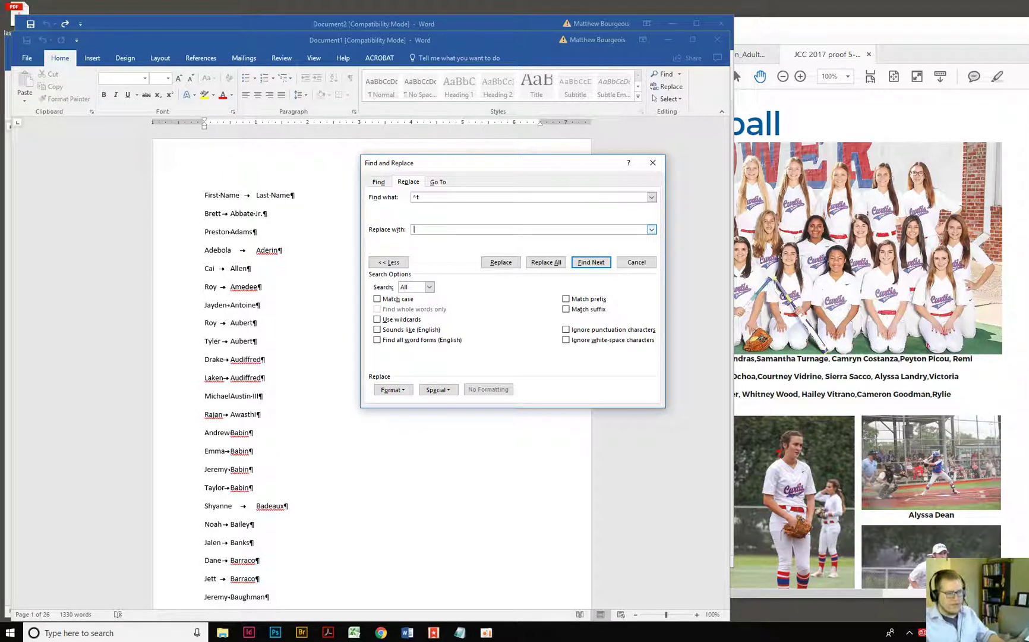
pyautogui.click(410, 235)
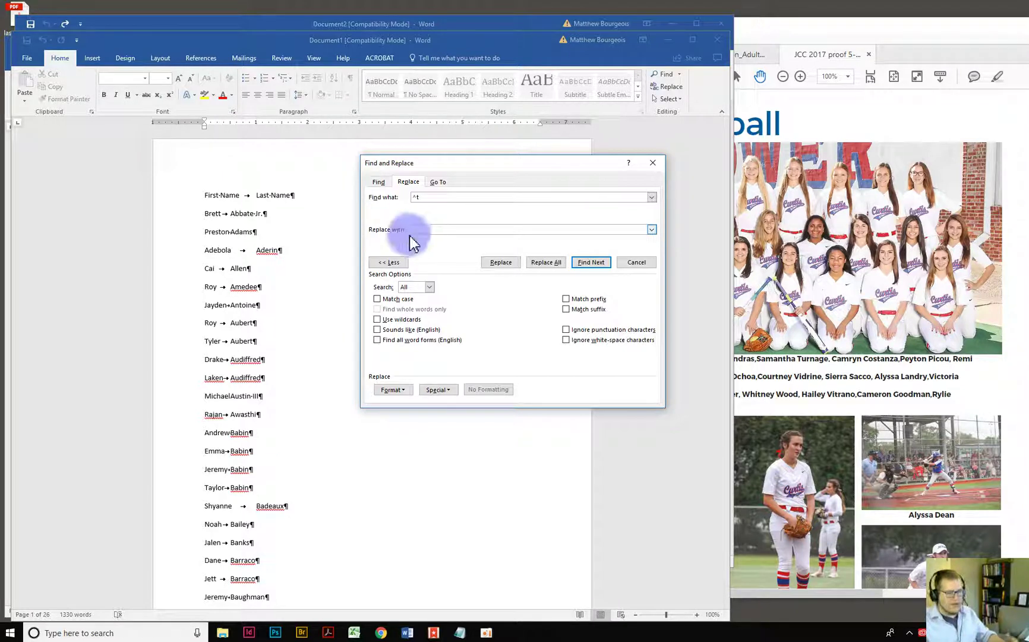
pyautogui.click(548, 261)
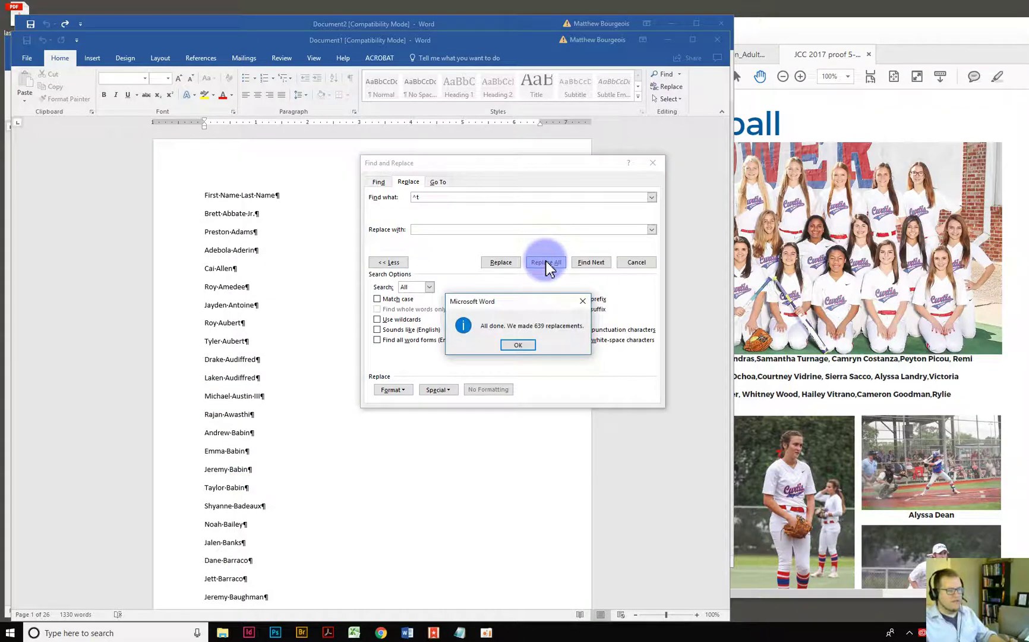
pyautogui.click(522, 344)
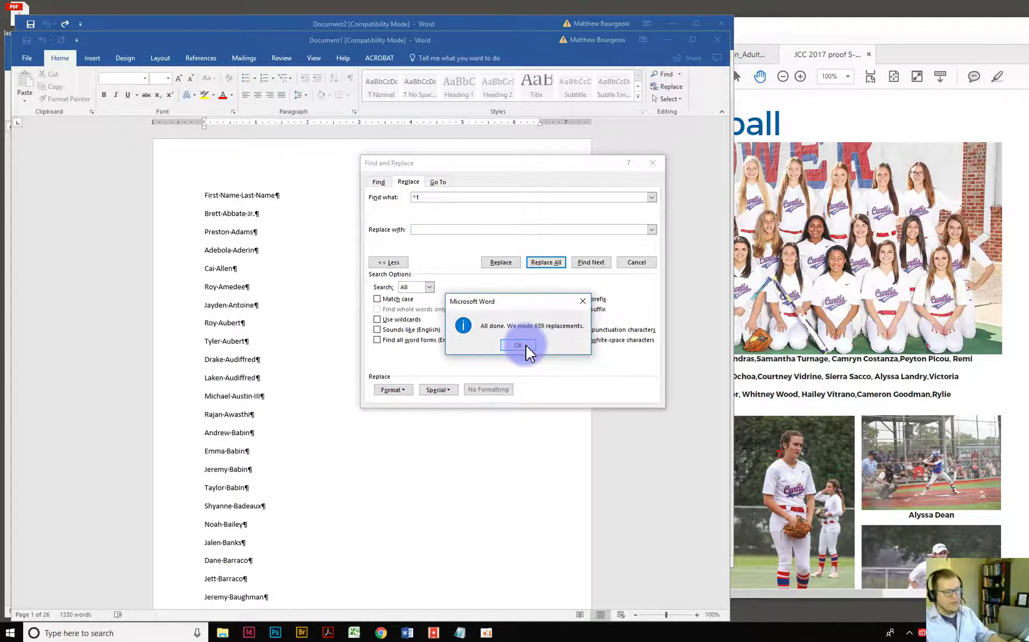
pyautogui.click(526, 344)
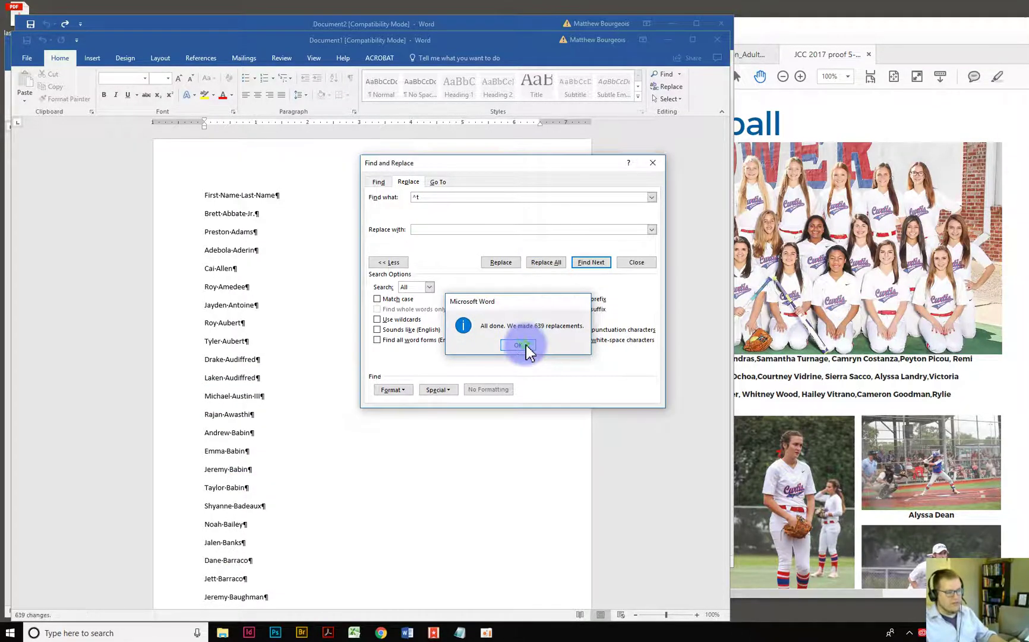
# Close Find and Replace, scroll to the top, and turn on paragraph and space marks
pyautogui.click(652, 162)
pyautogui.click(349, 79)
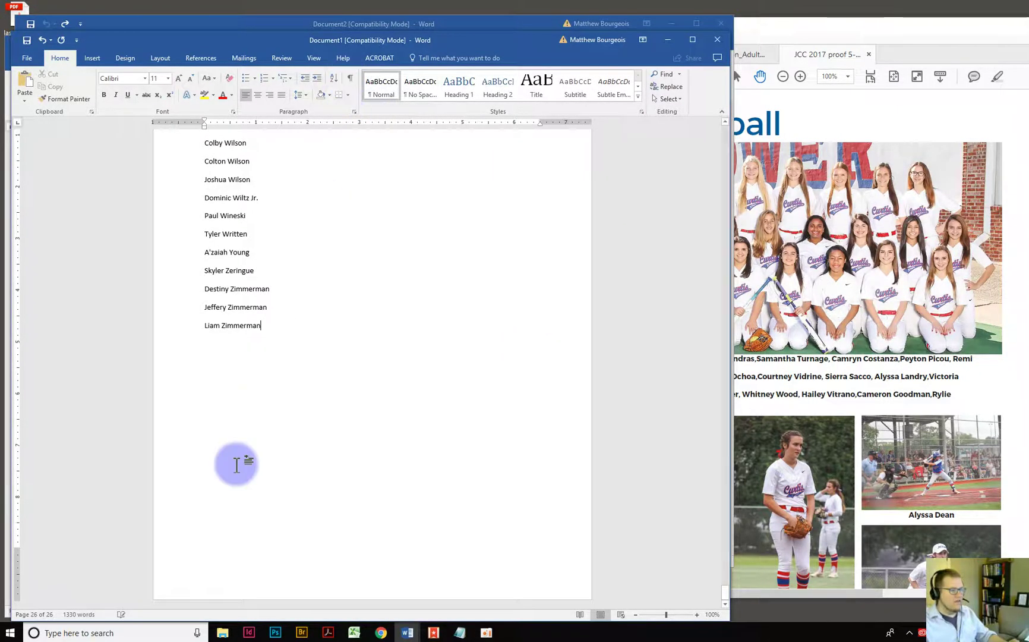
pyautogui.scroll(20, 237, 457)
pyautogui.scroll(20, 237, 455)
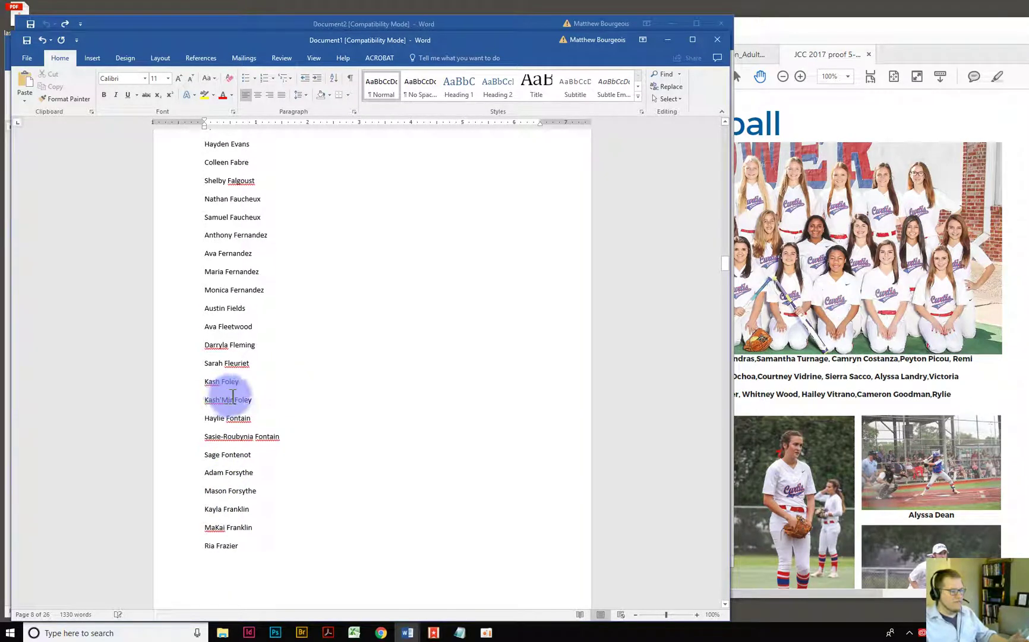
pyautogui.scroll(3, 287, 315)
pyautogui.scroll(20, 287, 315)
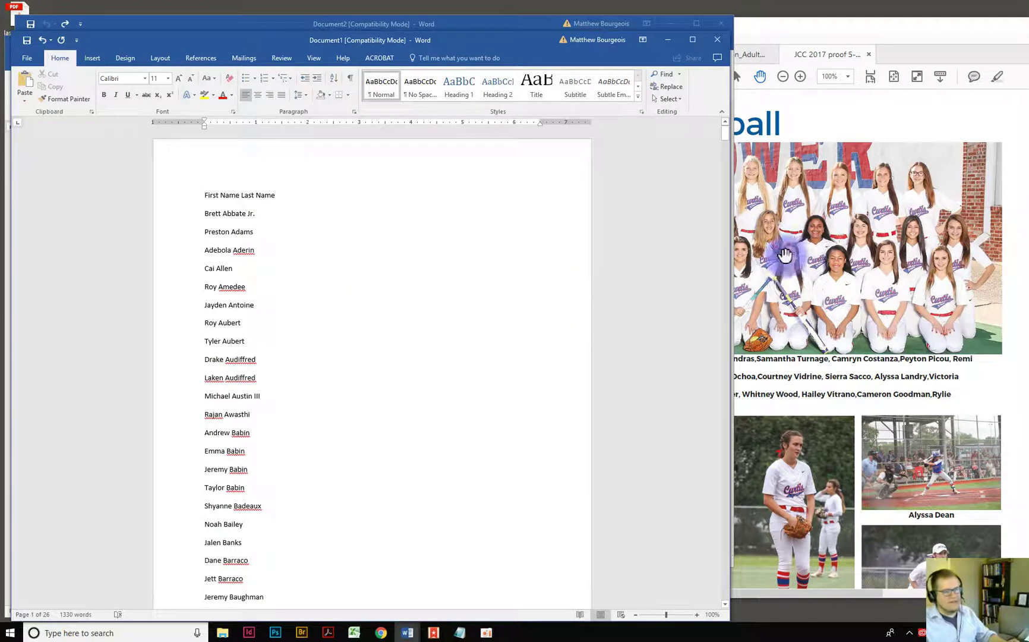
pyautogui.click(836, 222)
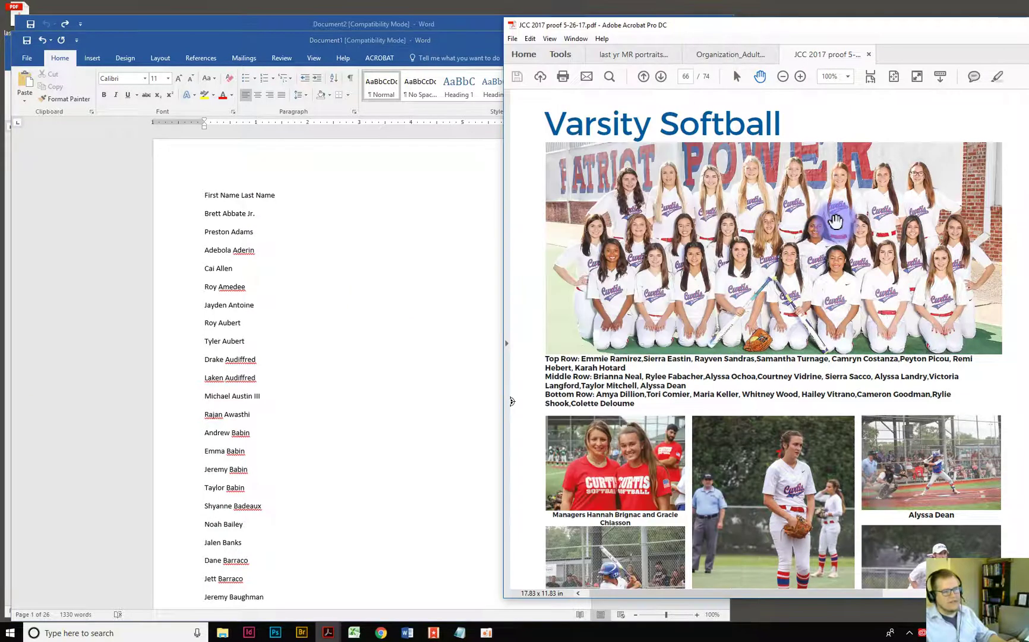
pyautogui.click(284, 218)
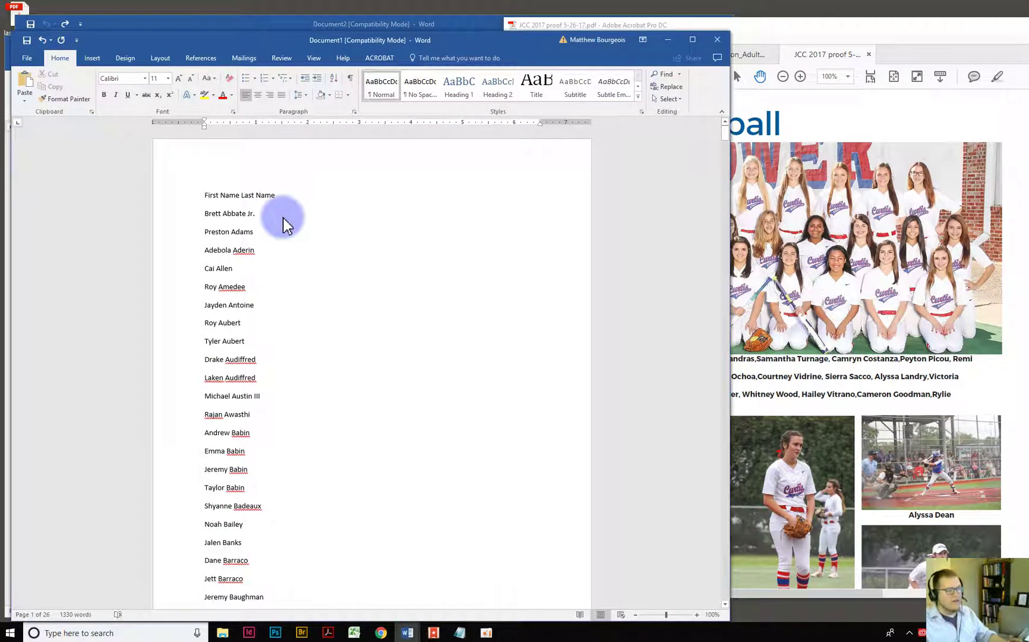
pyautogui.click(350, 77)
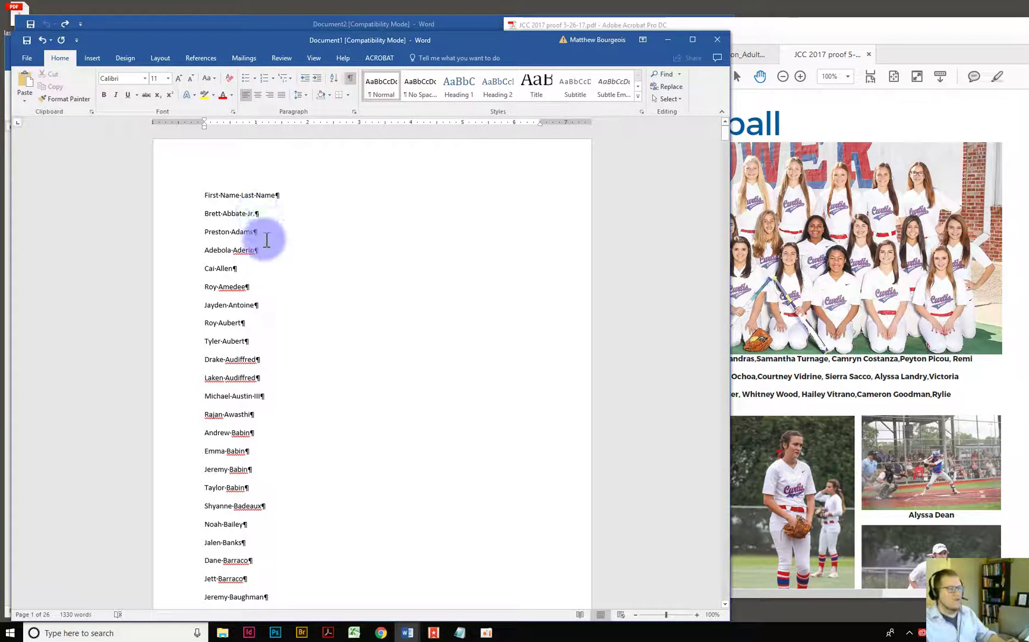
# Replace every paragraph mark (^p) with a comma, confirming the 639 replacements
pyautogui.click(681, 88)
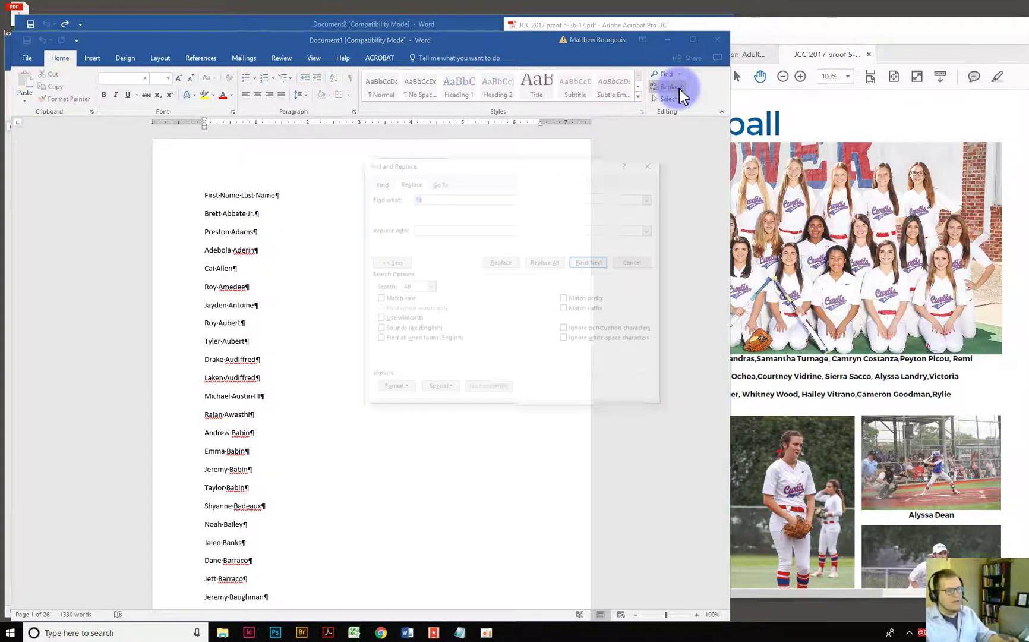
pyautogui.click(438, 389)
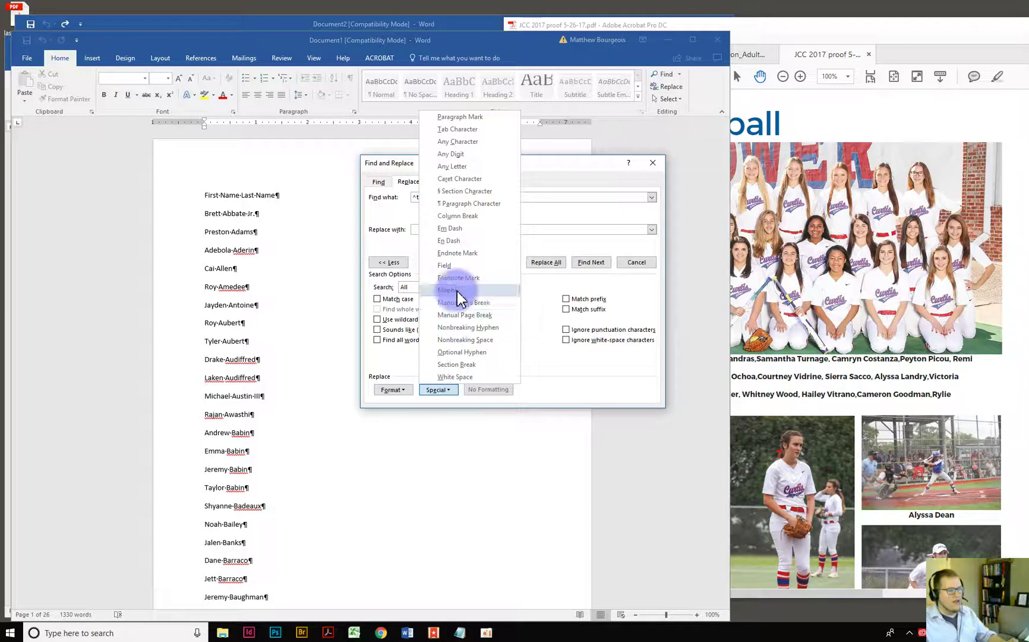
pyautogui.click(474, 118)
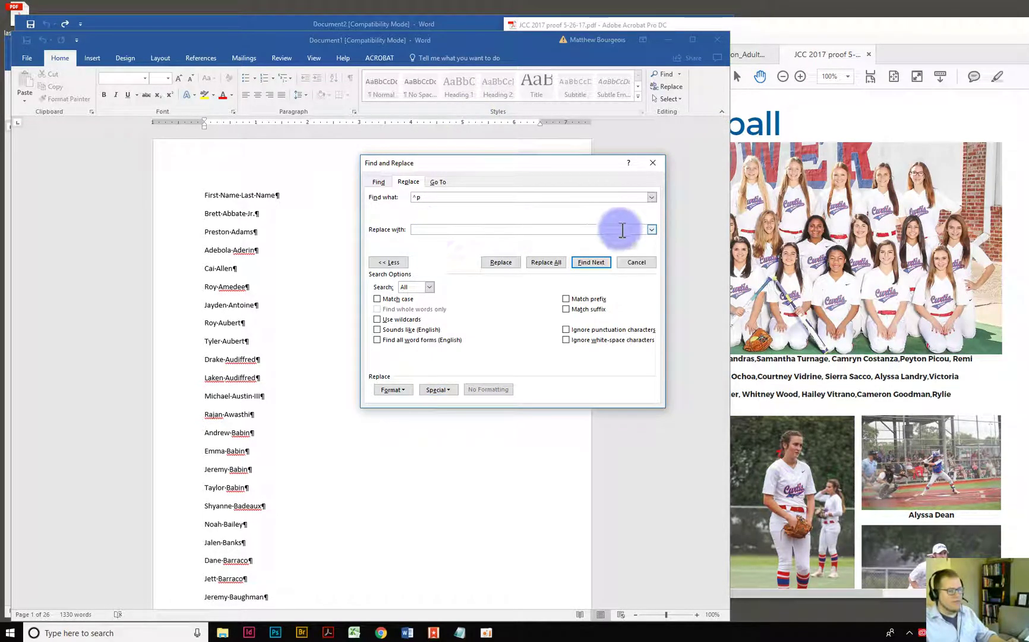
pyautogui.click(647, 229)
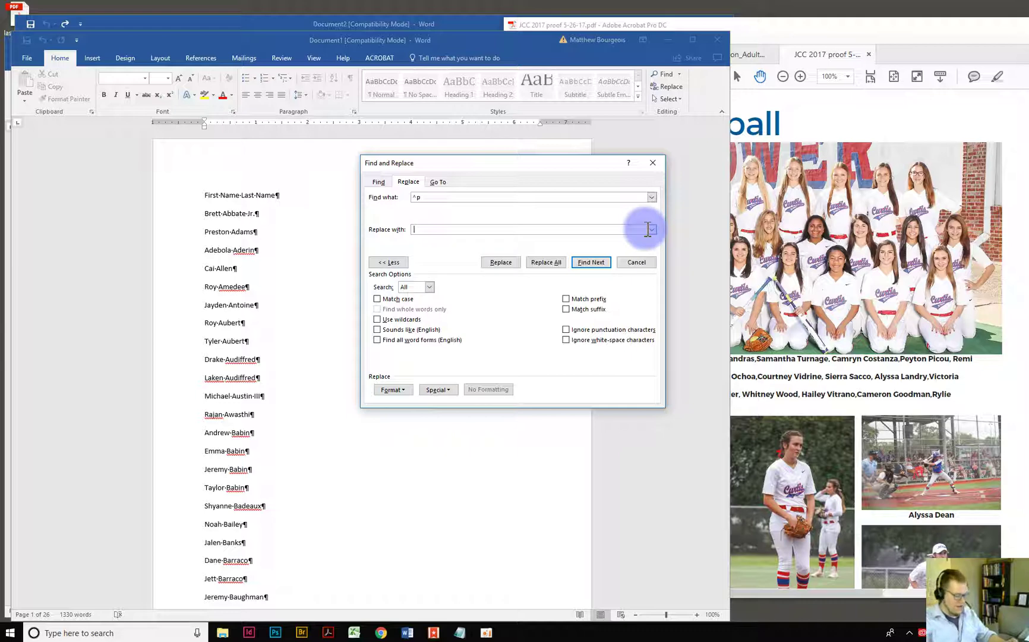
pyautogui.write(',')
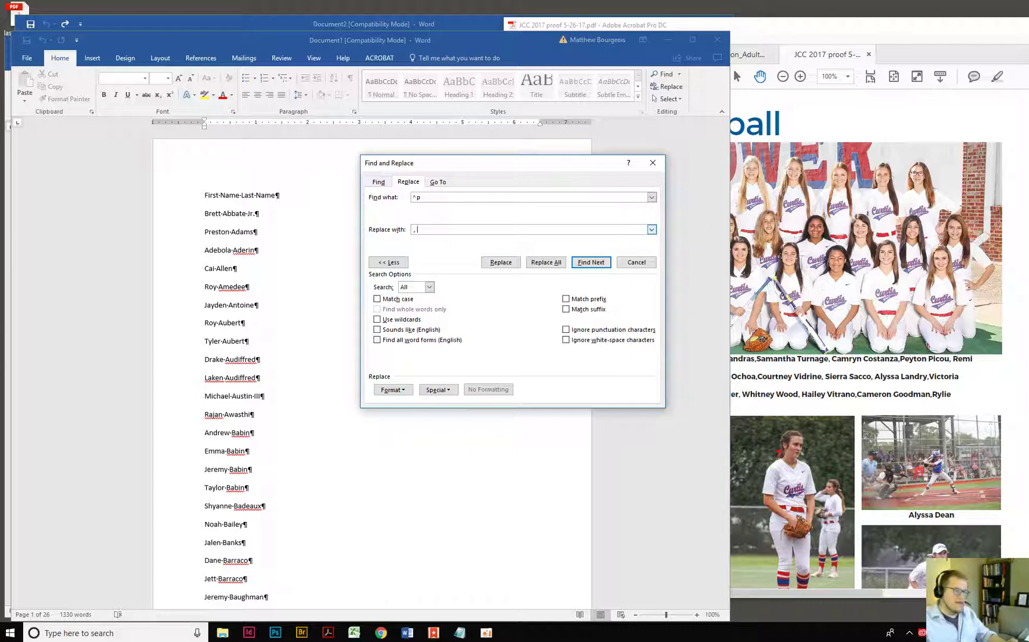
pyautogui.click(544, 263)
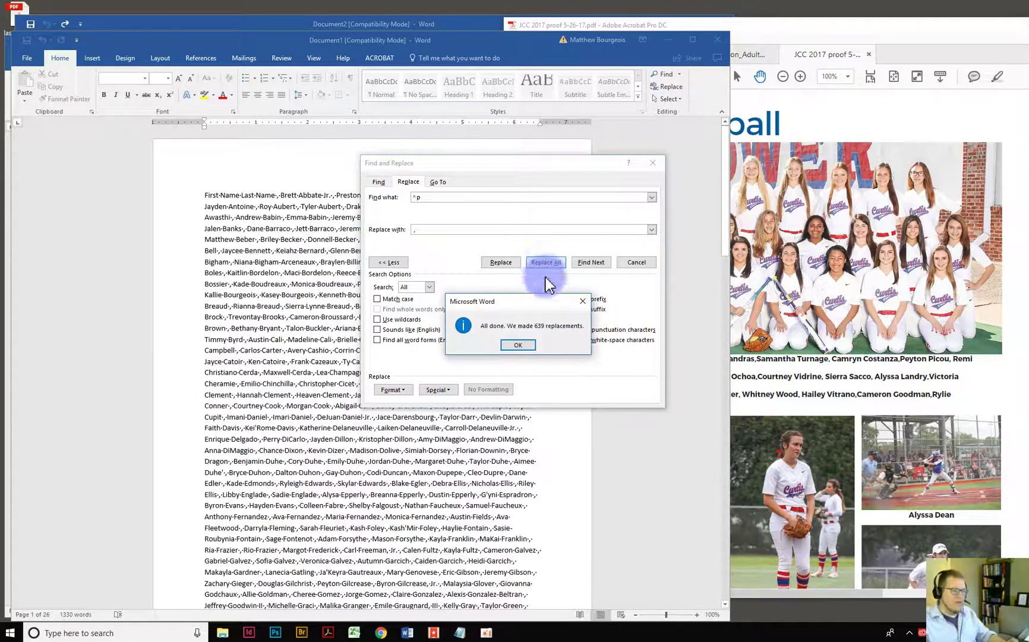
pyautogui.click(518, 345)
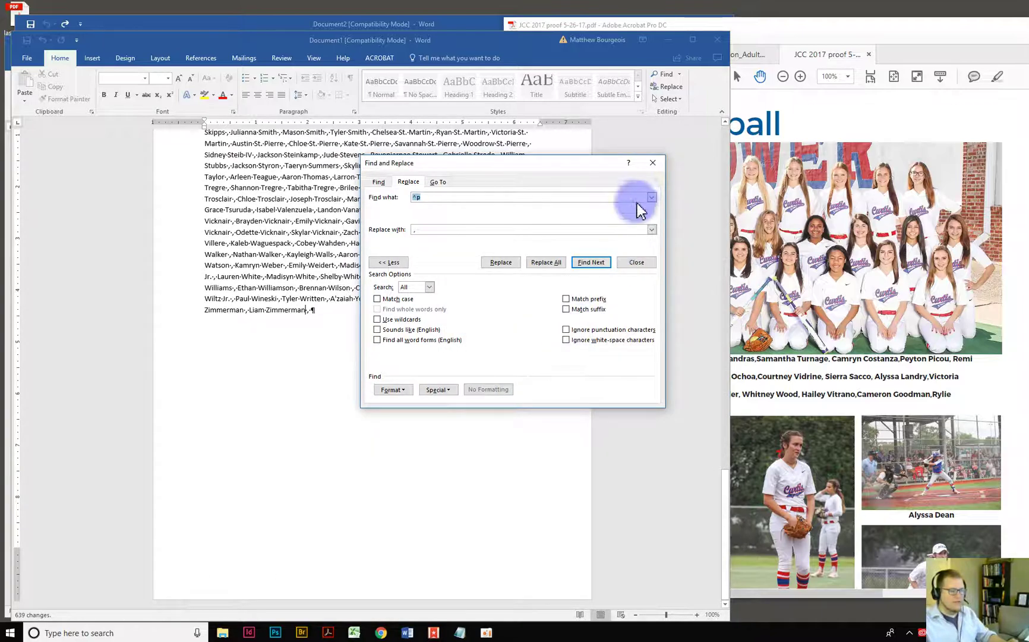
pyautogui.click(656, 172)
# Delete the 'First Name Last Name ,' heading at the start of the list
pyautogui.scroll(20, 510, 370)
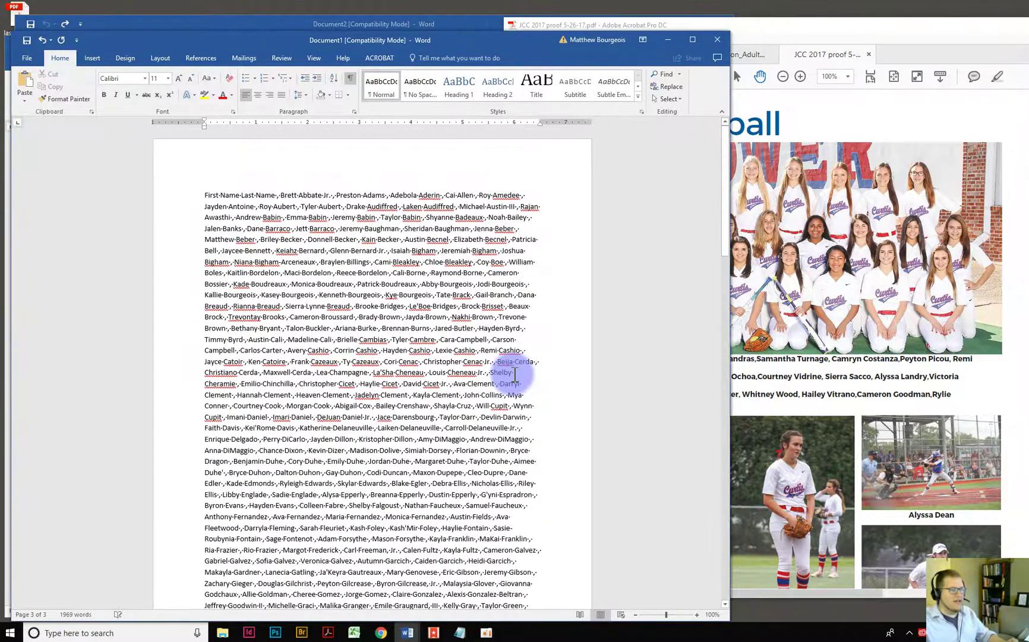
pyautogui.click(350, 78)
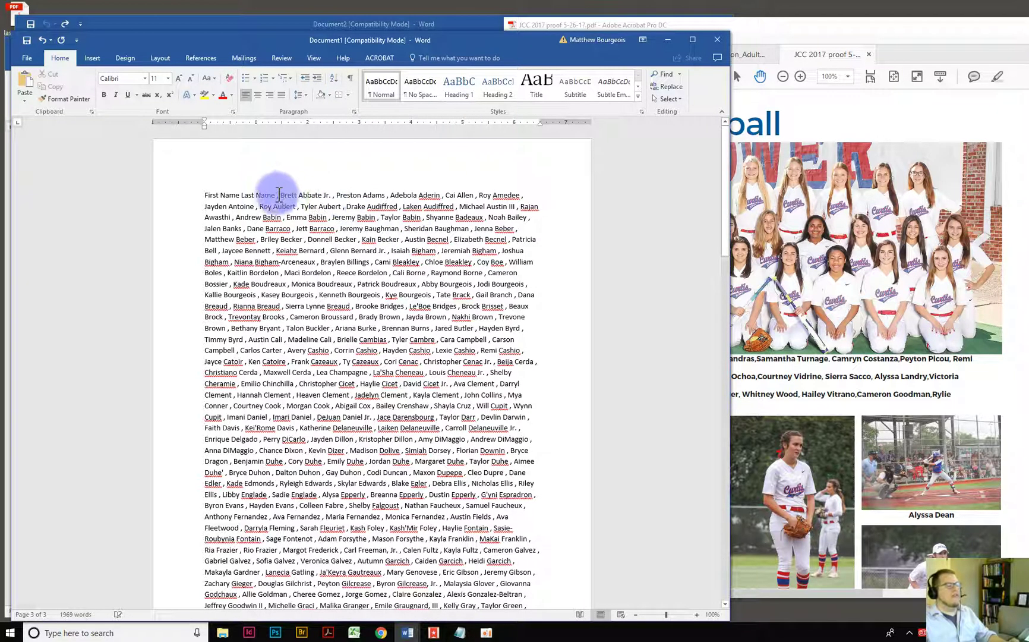
pyautogui.moveTo(279, 195); pyautogui.dragTo(205, 200)
pyautogui.press('Delete')
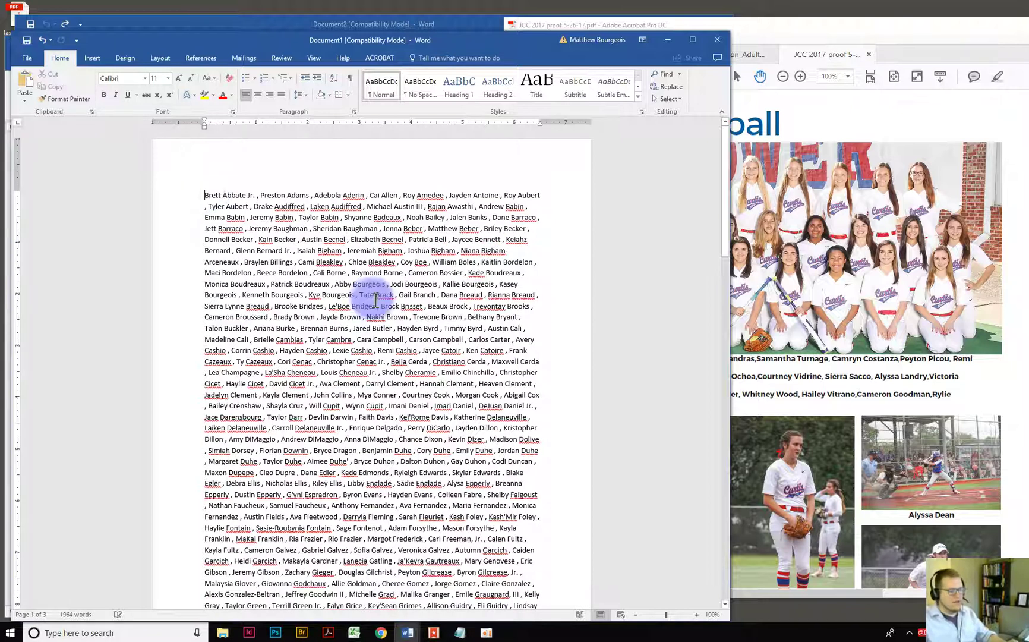
pyautogui.click(349, 78)
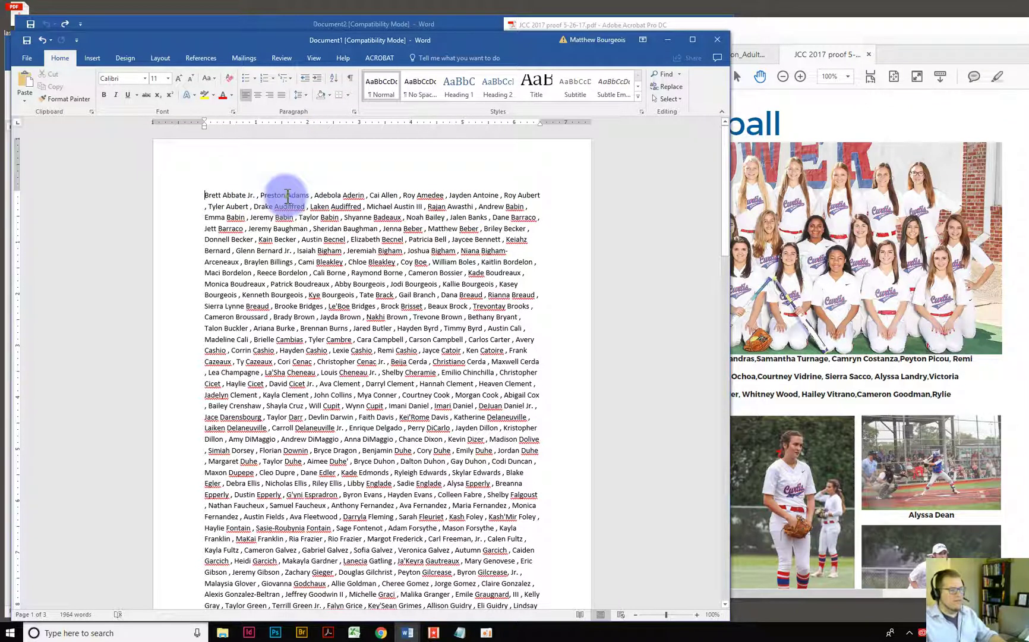
pyautogui.click(286, 195)
pyautogui.click(315, 195)
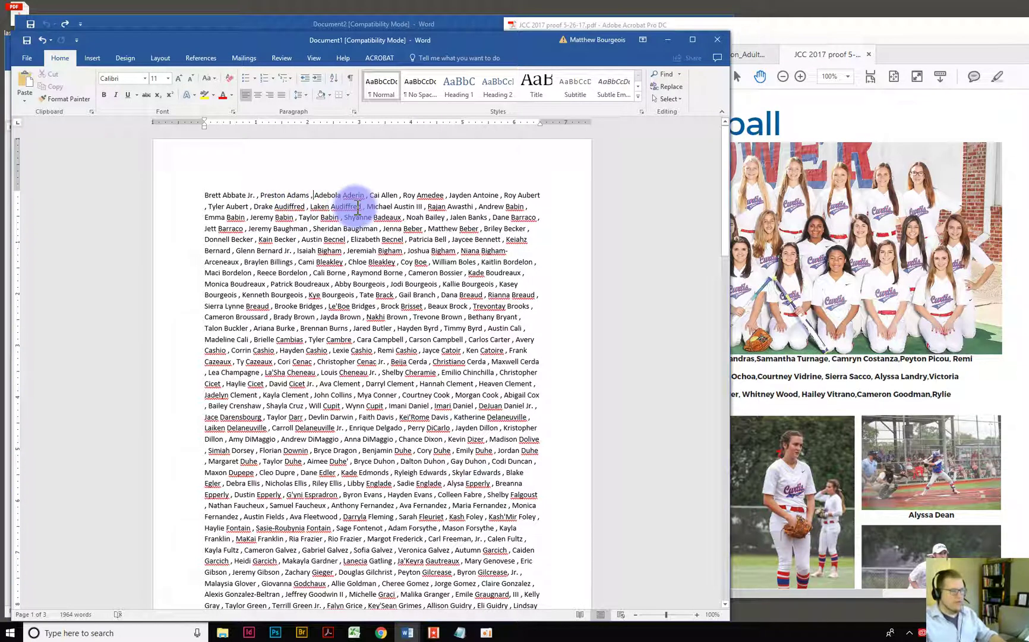
# Replace every space-comma ' ,' with a plain comma, confirming the 646 replacements
pyautogui.click(669, 87)
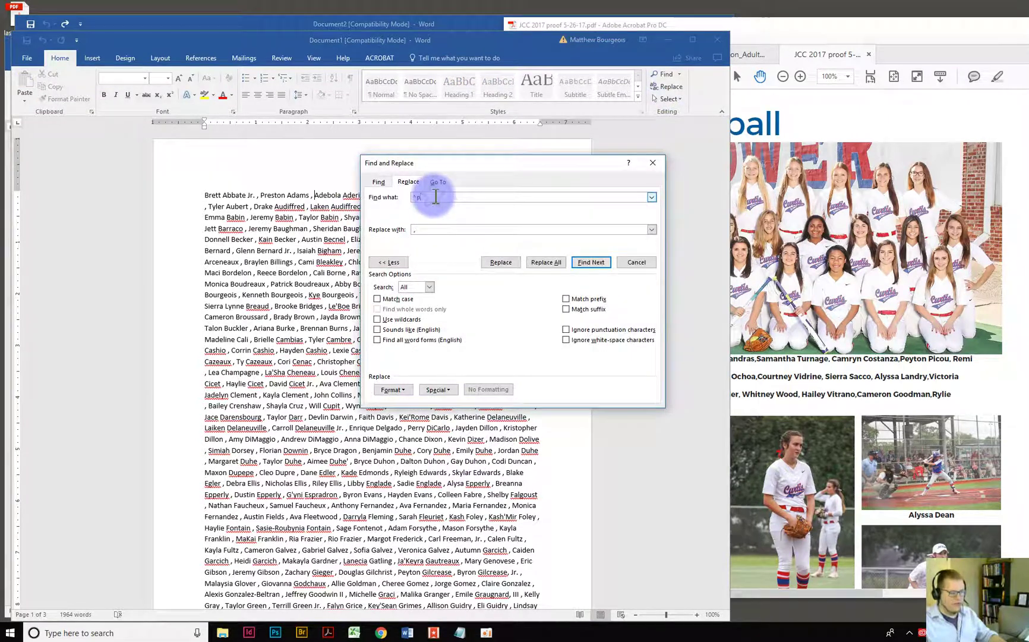
pyautogui.press('BackSpace')
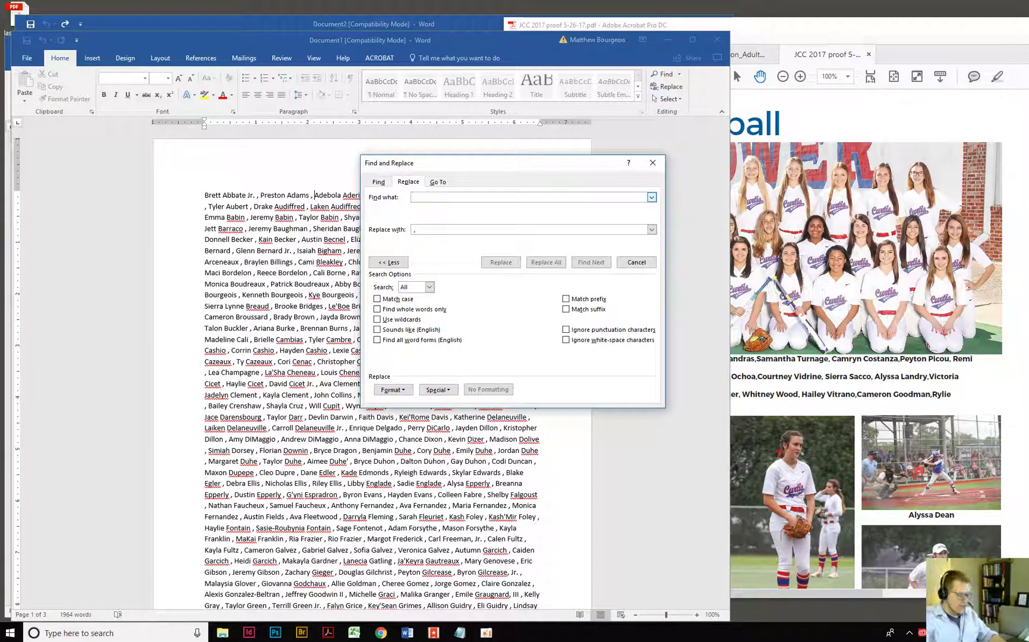
pyautogui.write(',')
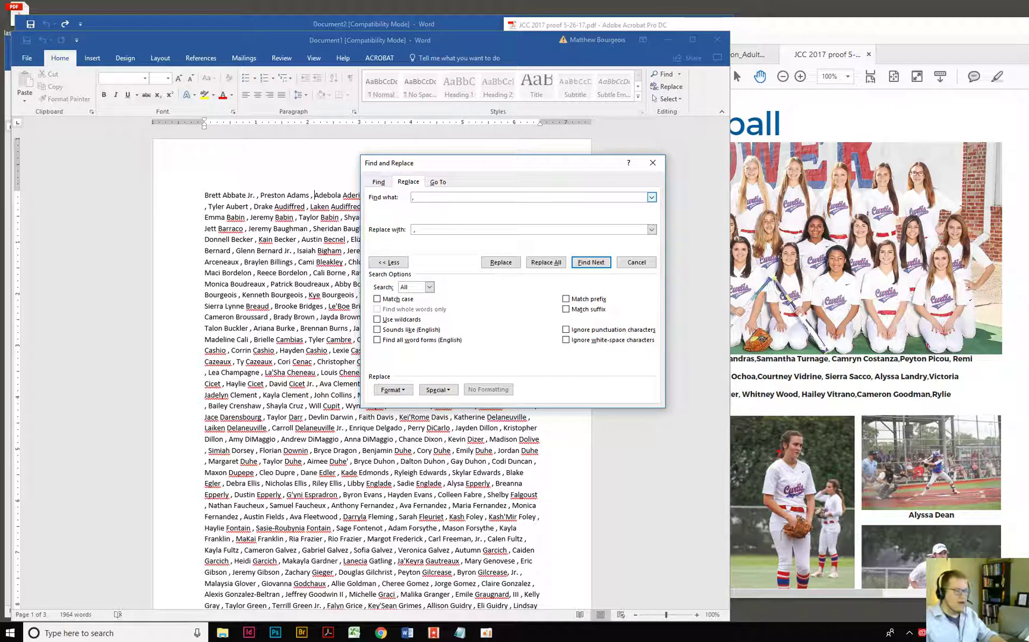
pyautogui.click(428, 231)
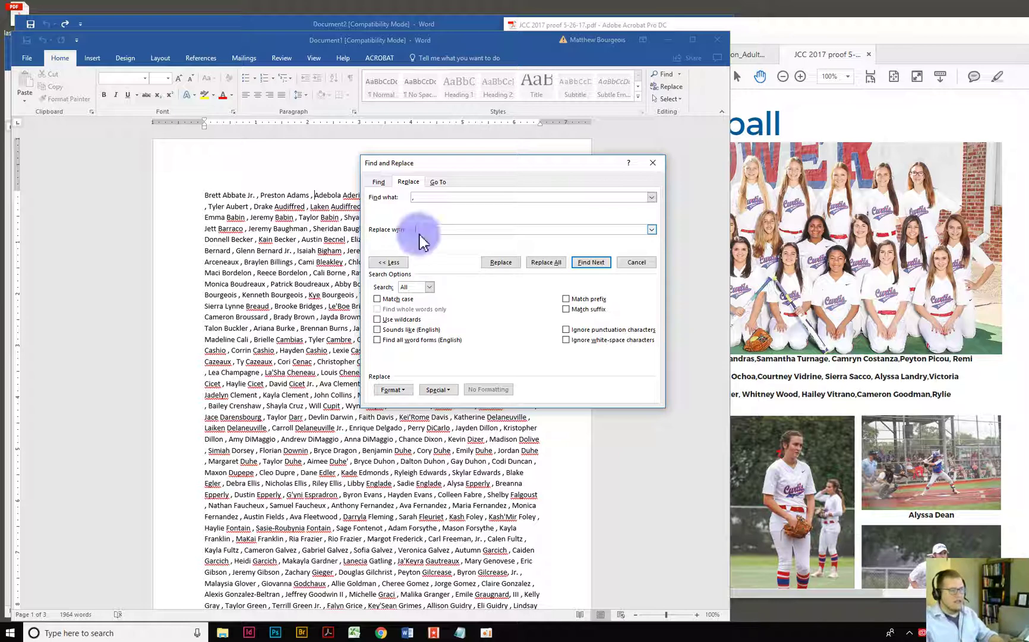
pyautogui.click(543, 263)
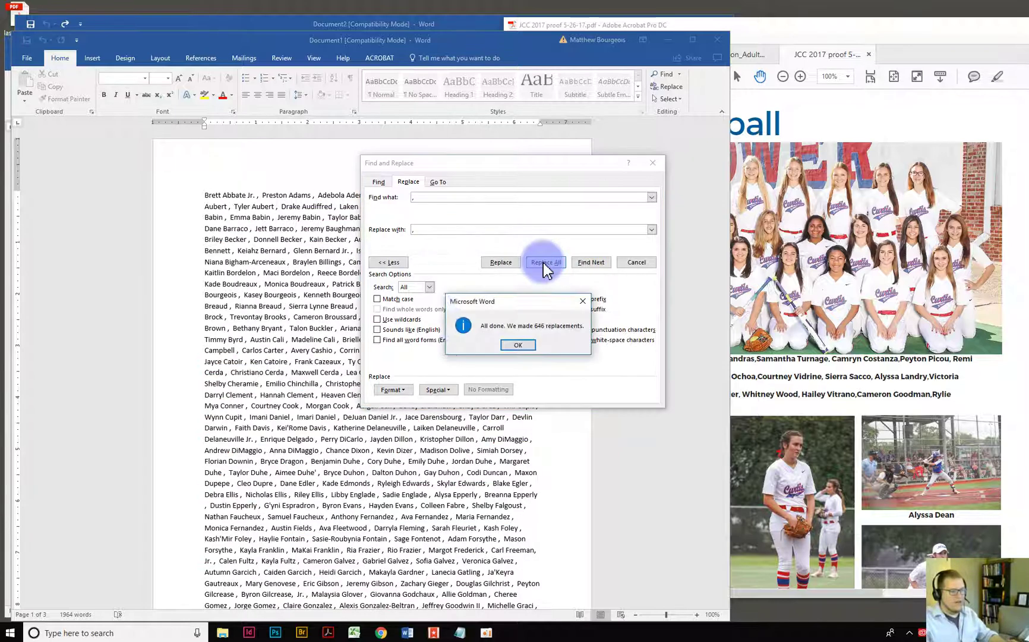
pyautogui.click(515, 340)
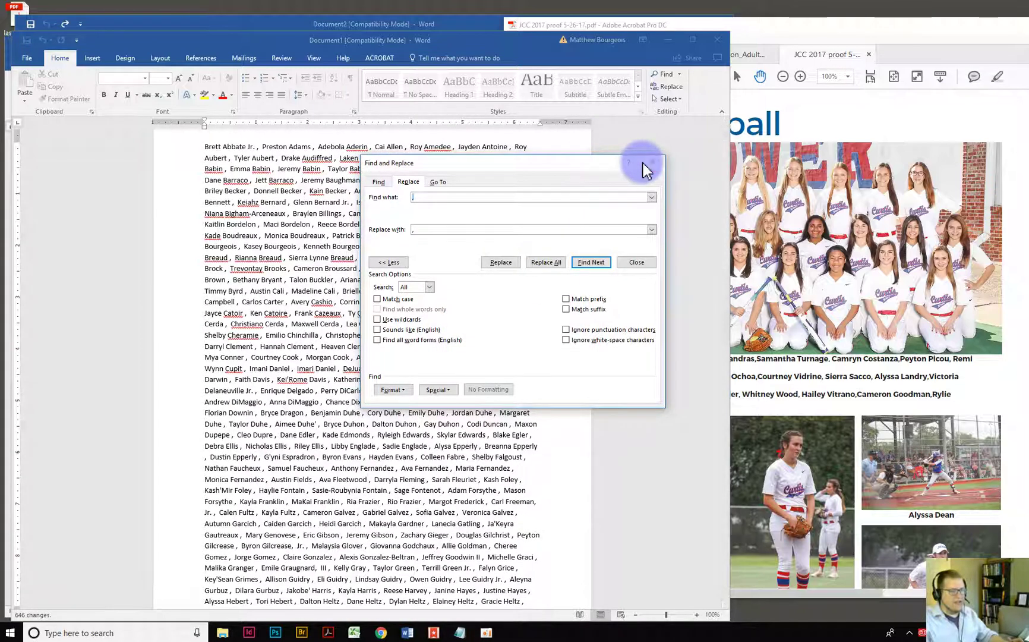
pyautogui.click(652, 162)
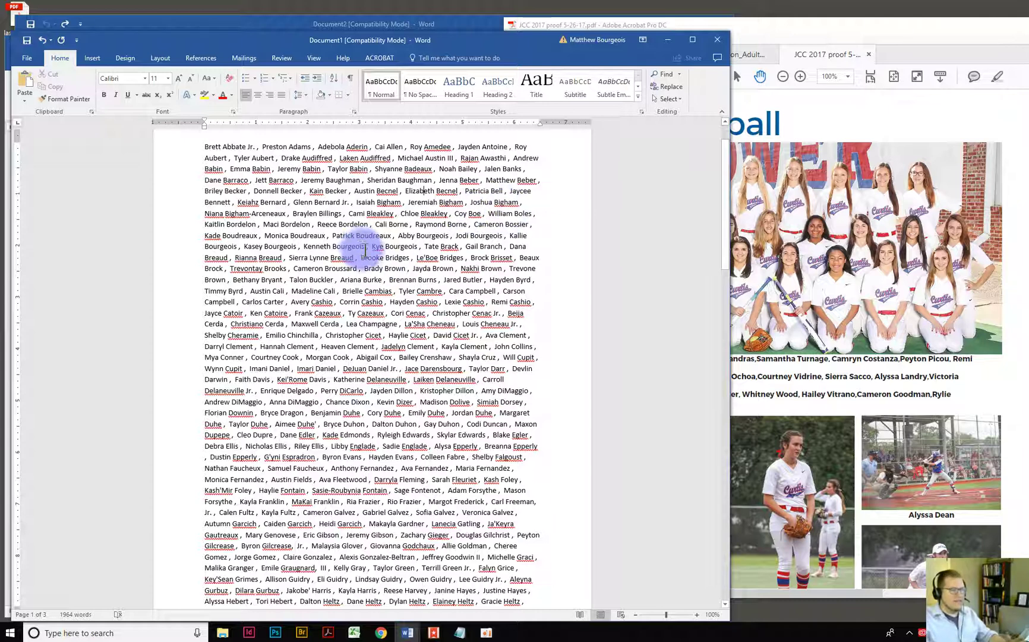
# Bring the Acrobat window with the Varsity Softball roster page of the JCC 2017 proof PDF in front of Word
pyautogui.click(838, 37)
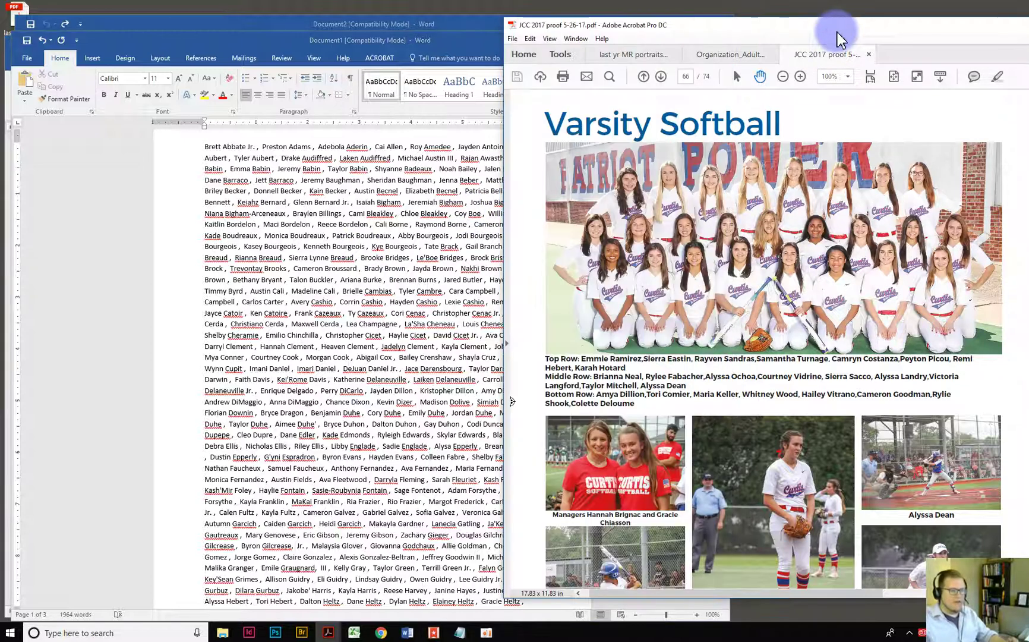